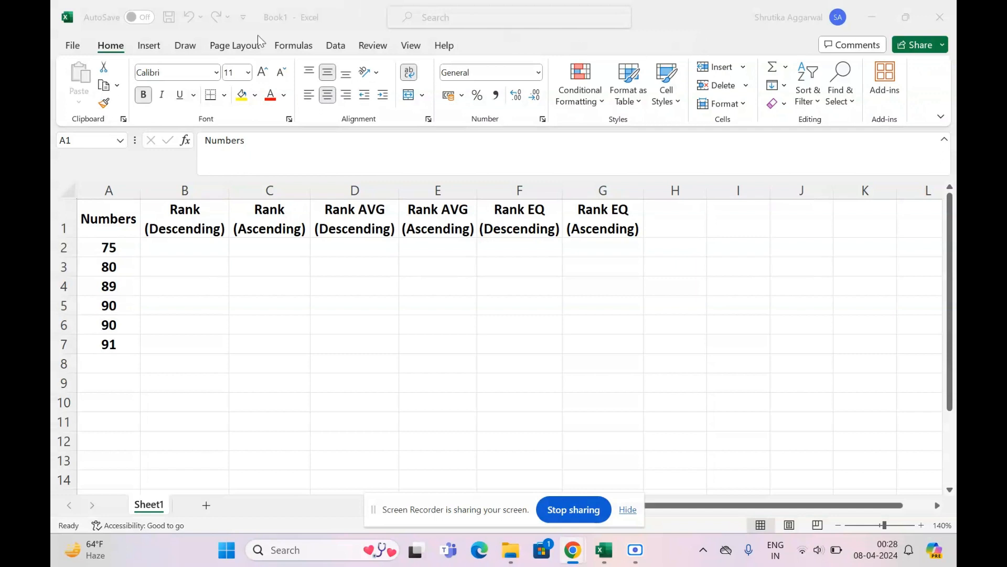
- Enter the formula =RANK(A2,A2:A7) in cell B2 to rank the first number in descending order
left_click(191, 241)
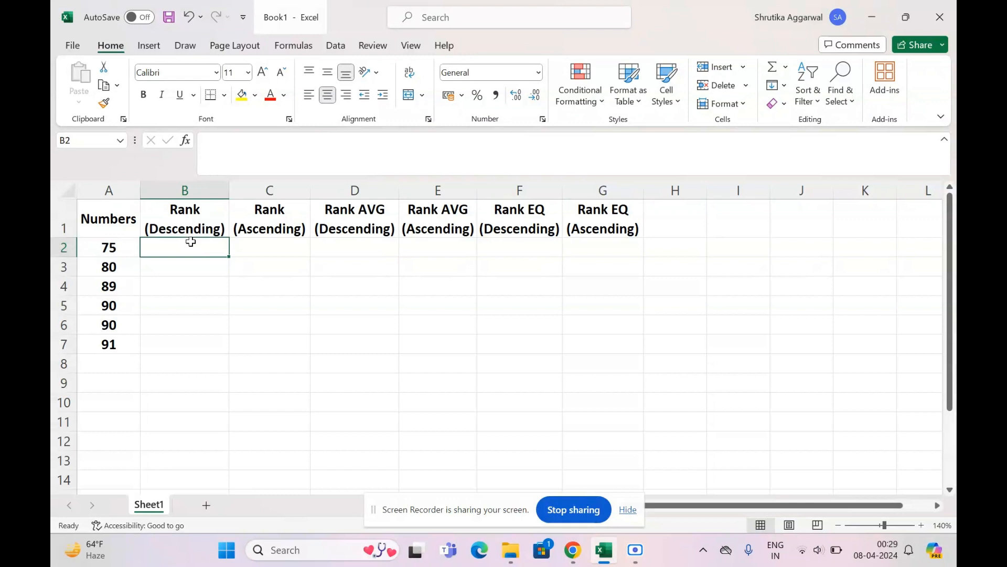
type("=RA")
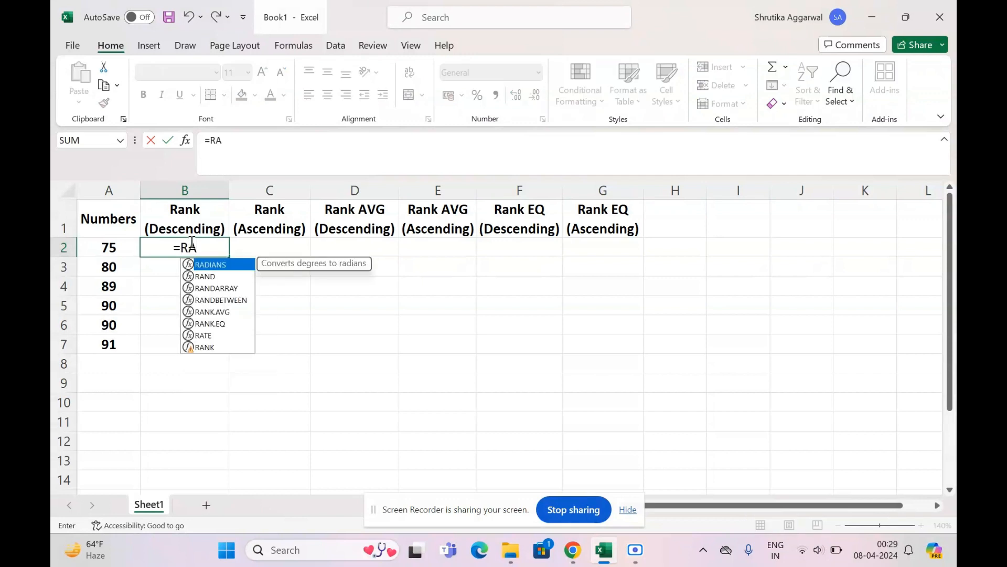
type("NK(")
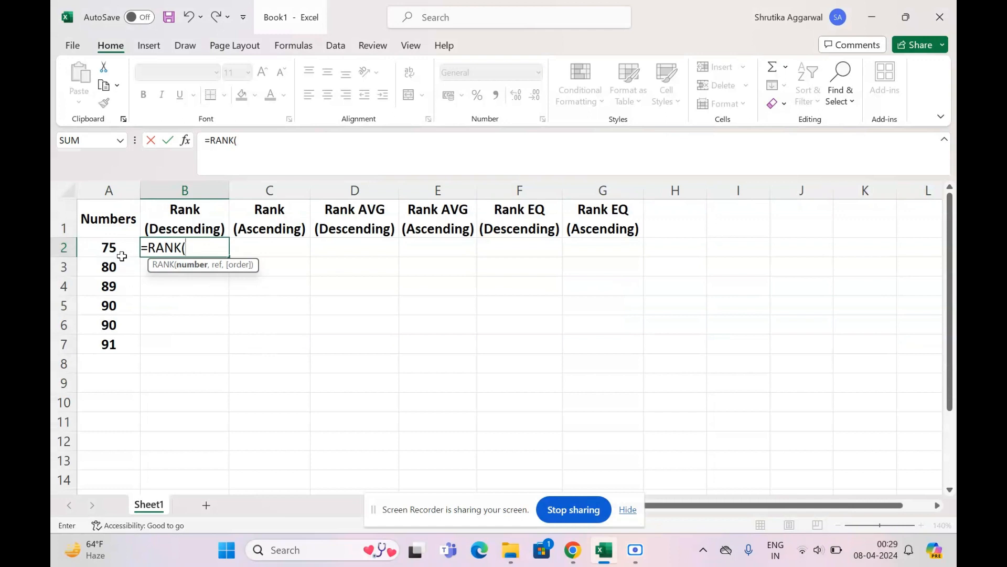
left_click(121, 253)
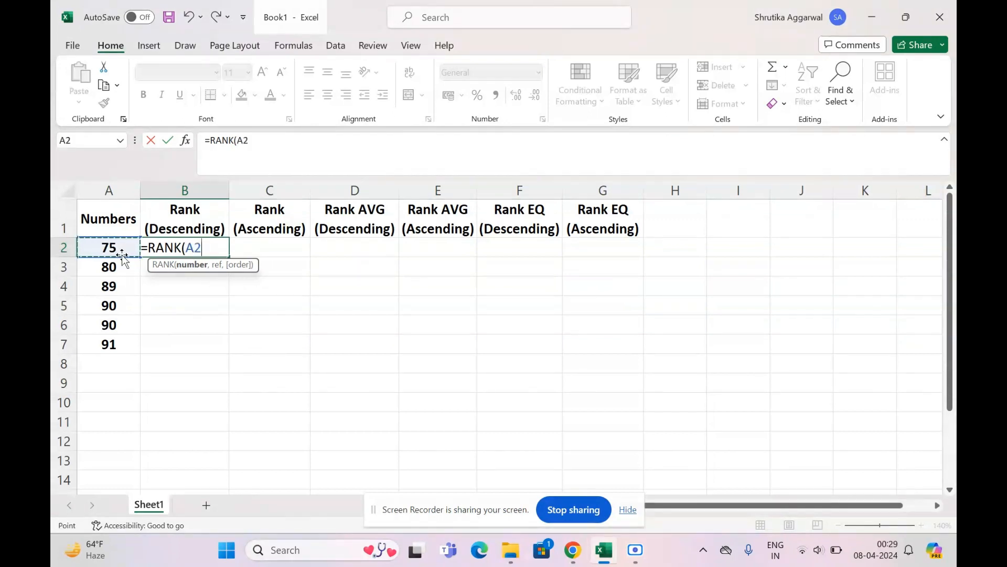
type(",")
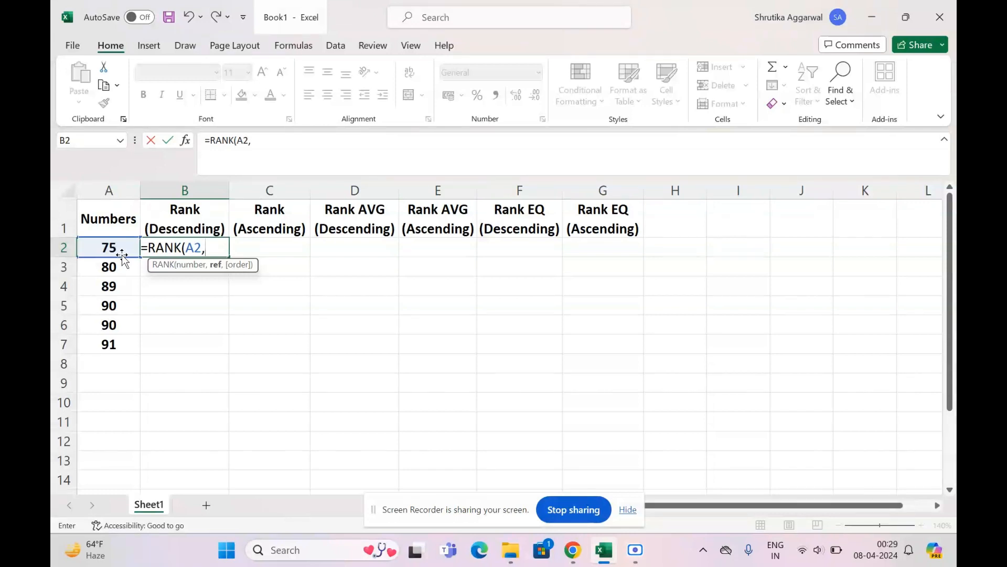
left_click_drag(104, 244, 109, 345)
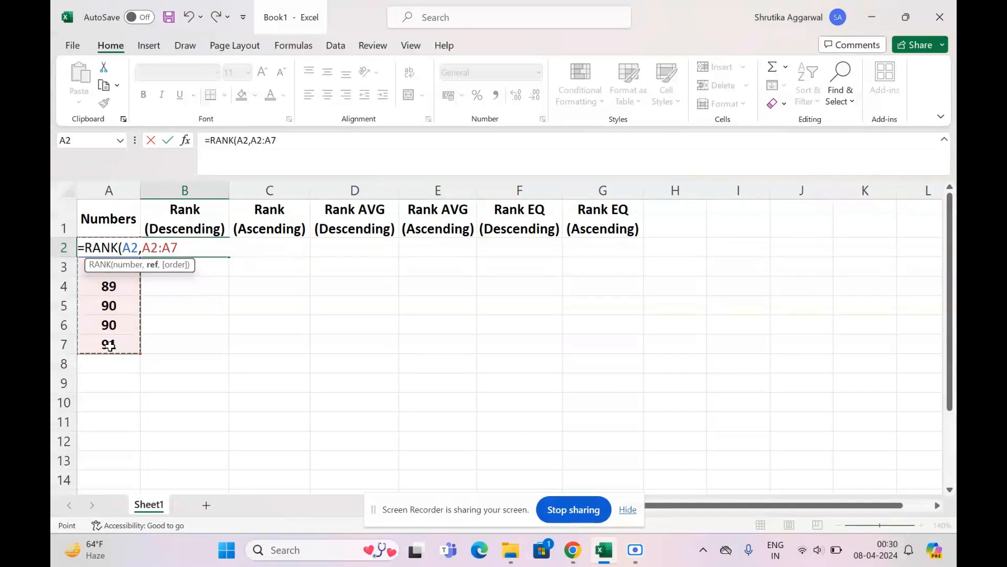
type(")")
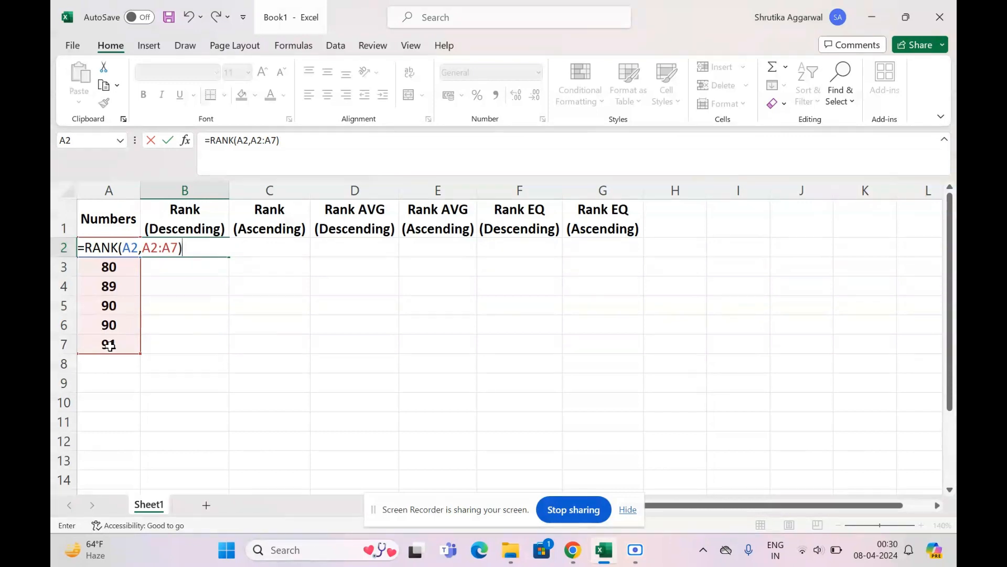
key("Return")
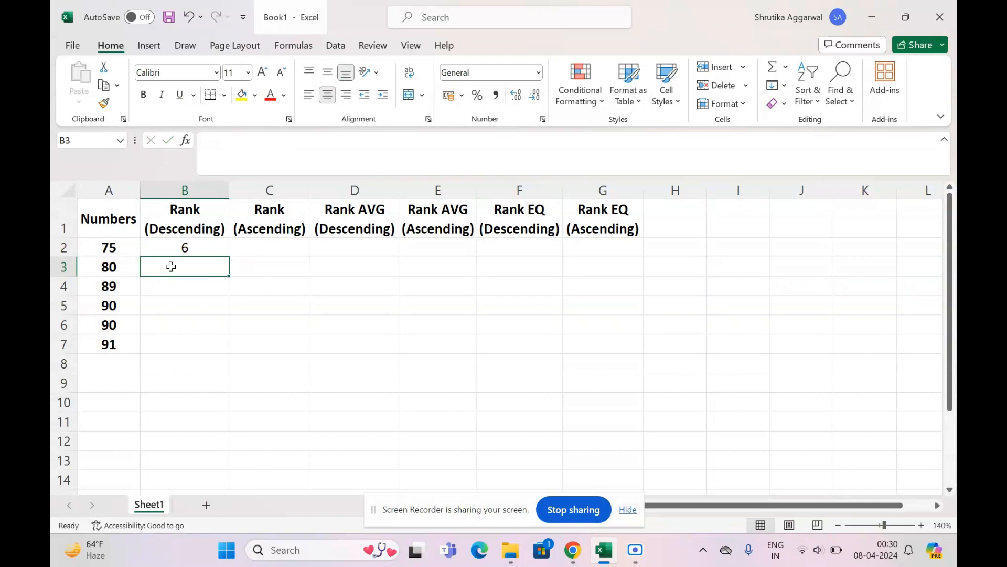
- Make the reference range in the B2 formula absolute, so it reads =RANK(A2,$A$2:$A$7)
left_click(184, 245)
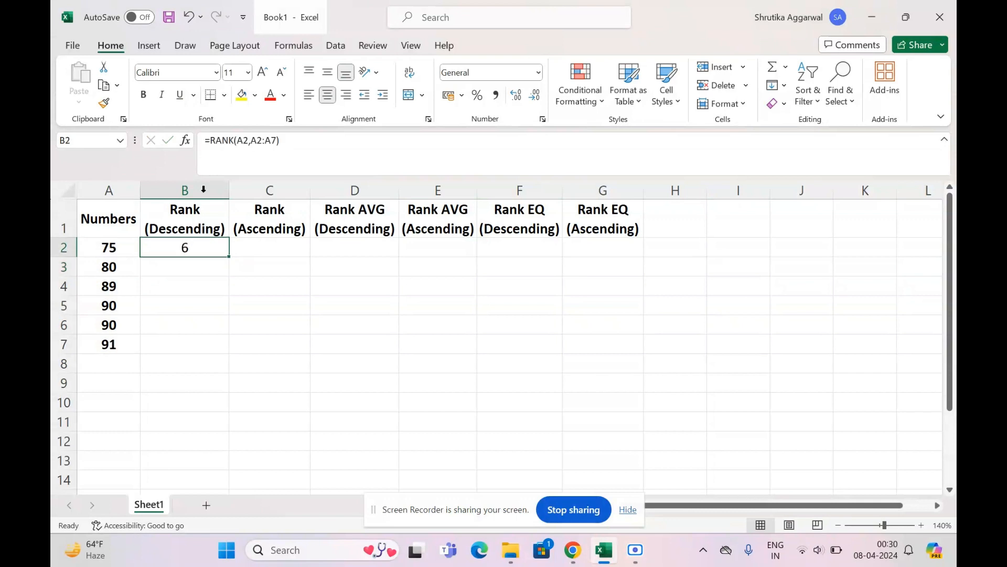
left_click(276, 140)
left_click_drag(276, 140, 254, 139)
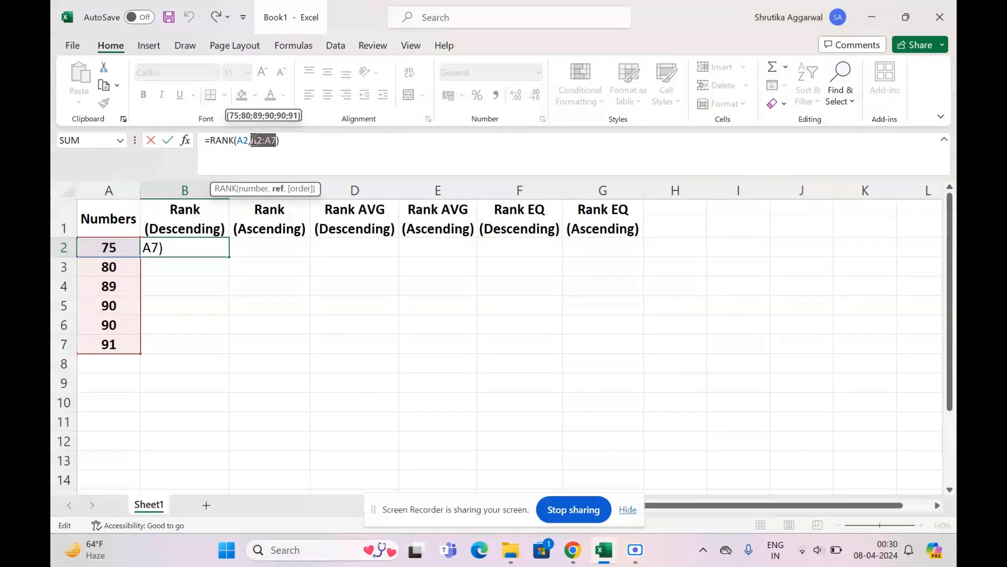
key("F4")
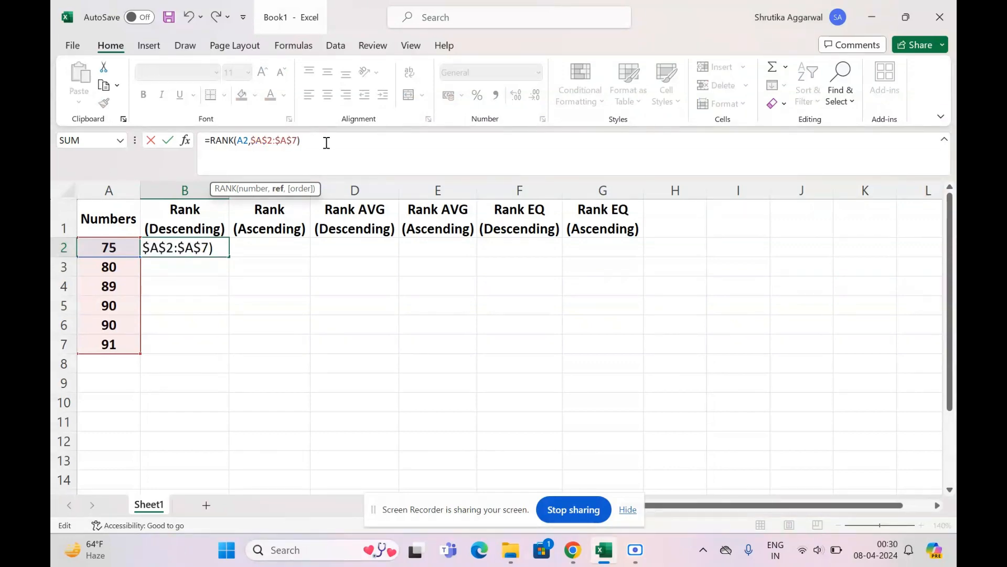
key("Return")
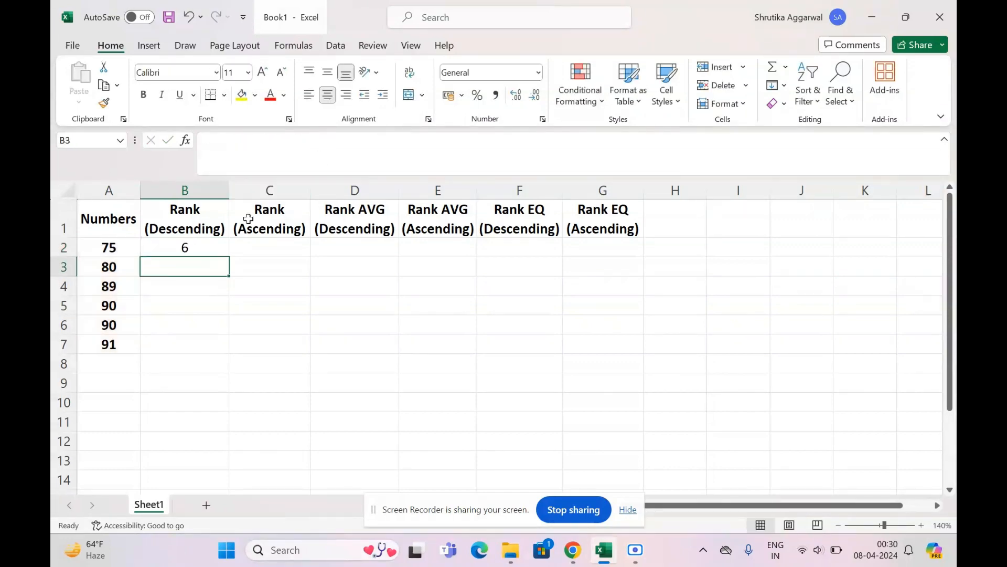
- Fill the descending RANK formula from B2 down to B7 and compare the last number with its rank
left_click(216, 248)
left_click_drag(229, 257, 204, 353)
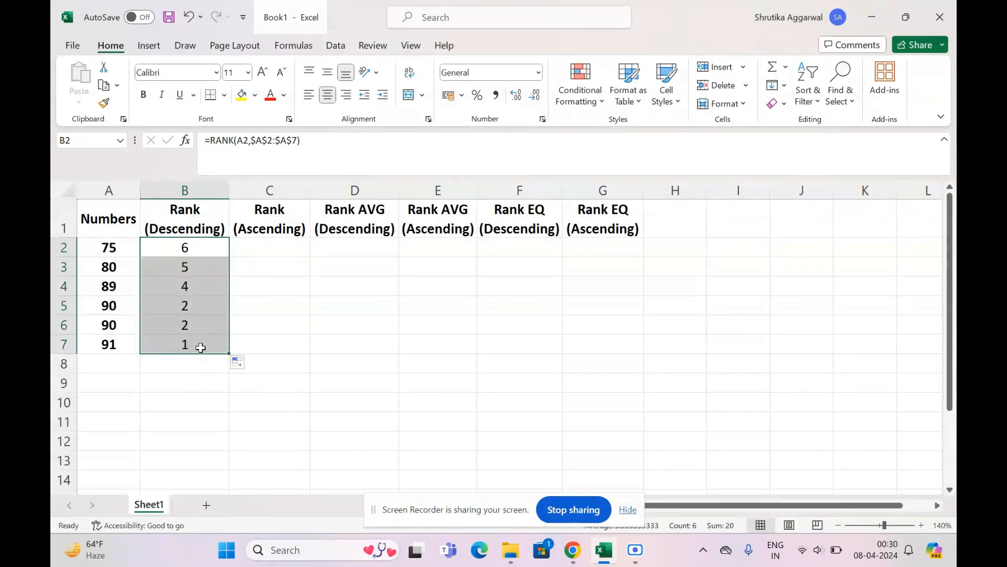
left_click(199, 345)
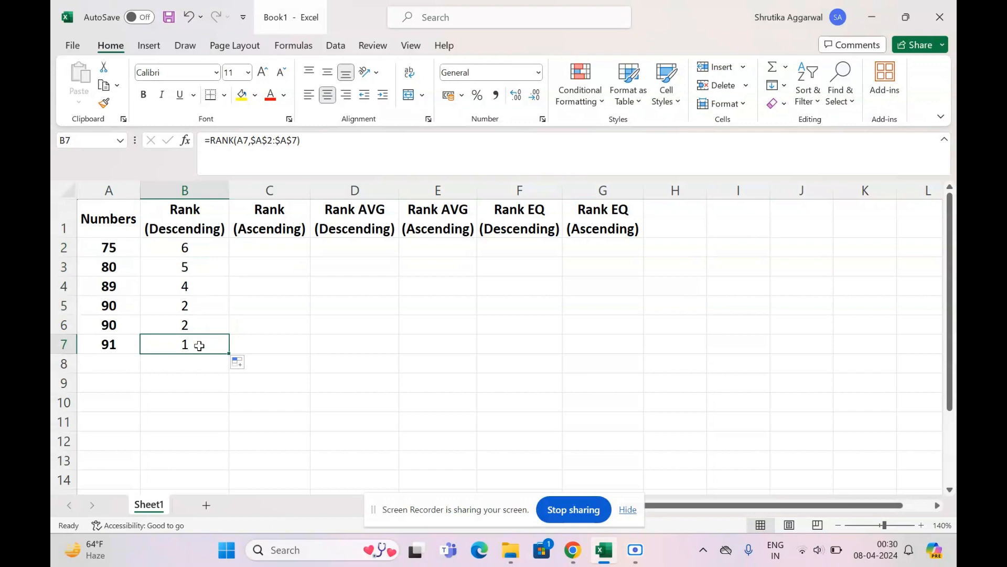
left_click(109, 345)
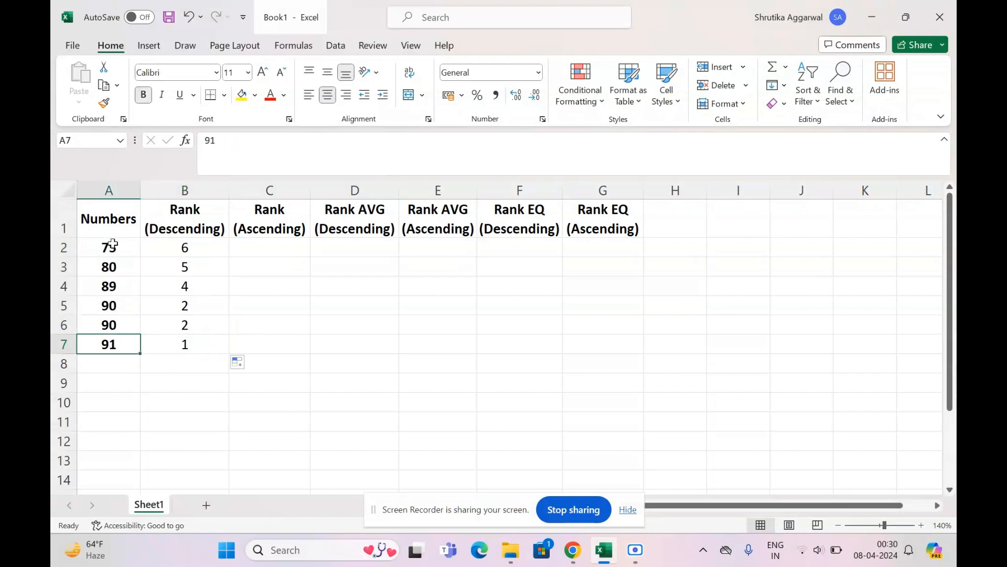
left_click_drag(113, 244, 109, 344)
left_click(110, 344)
left_click(178, 348)
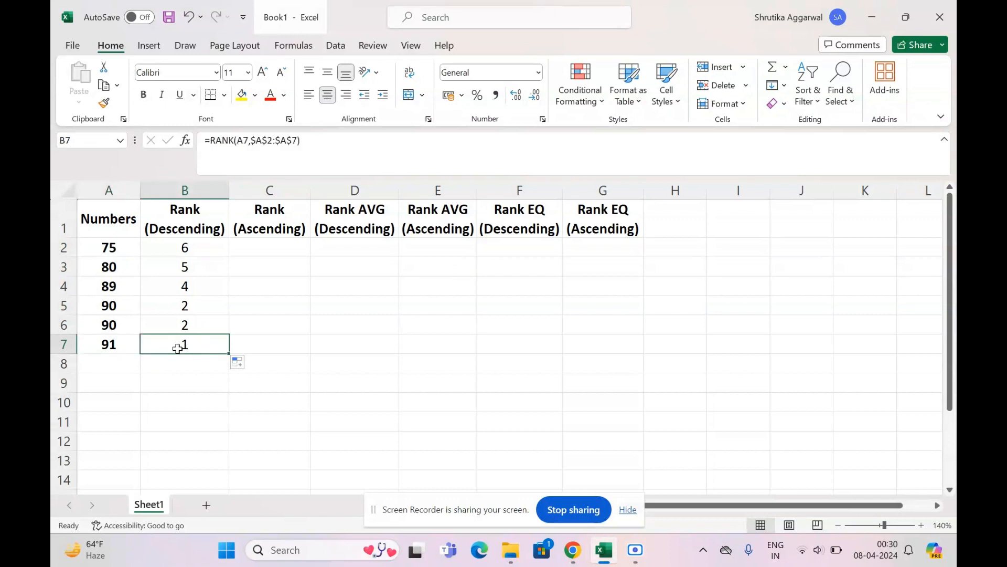
- Start a RANK formula in cell C2 with A2 as the number and A2:A7 as the reference range
left_click(284, 241)
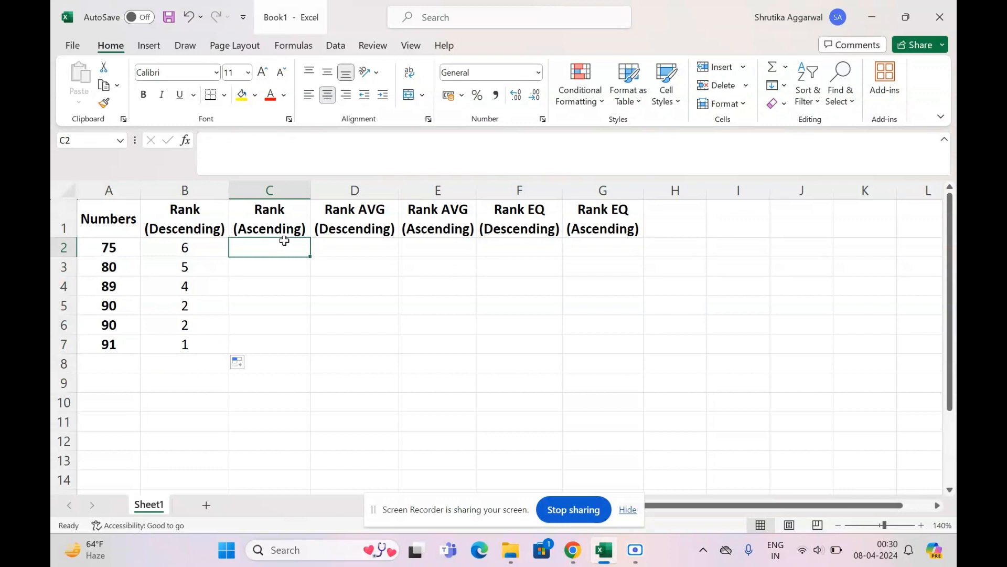
type("=")
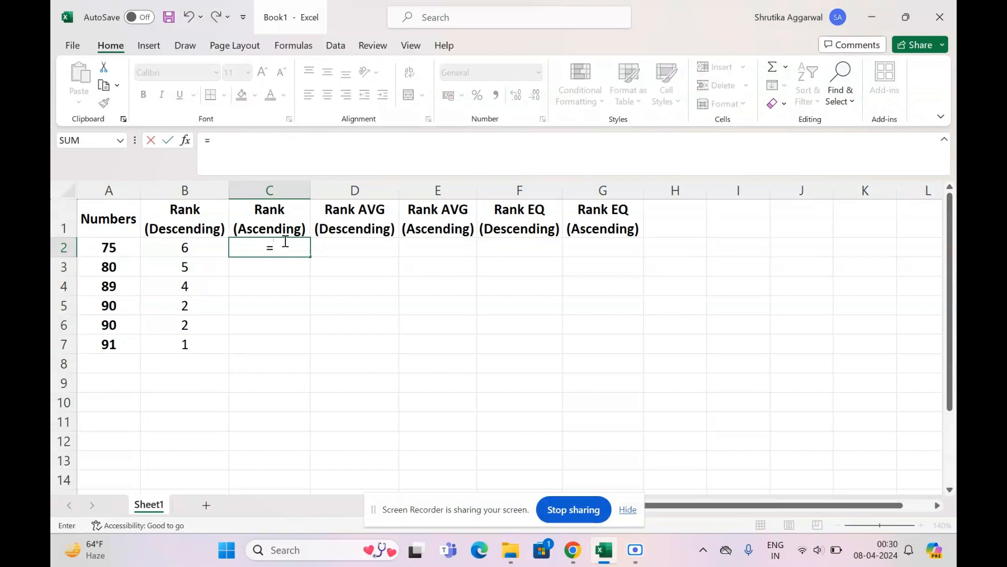
type("RANK")
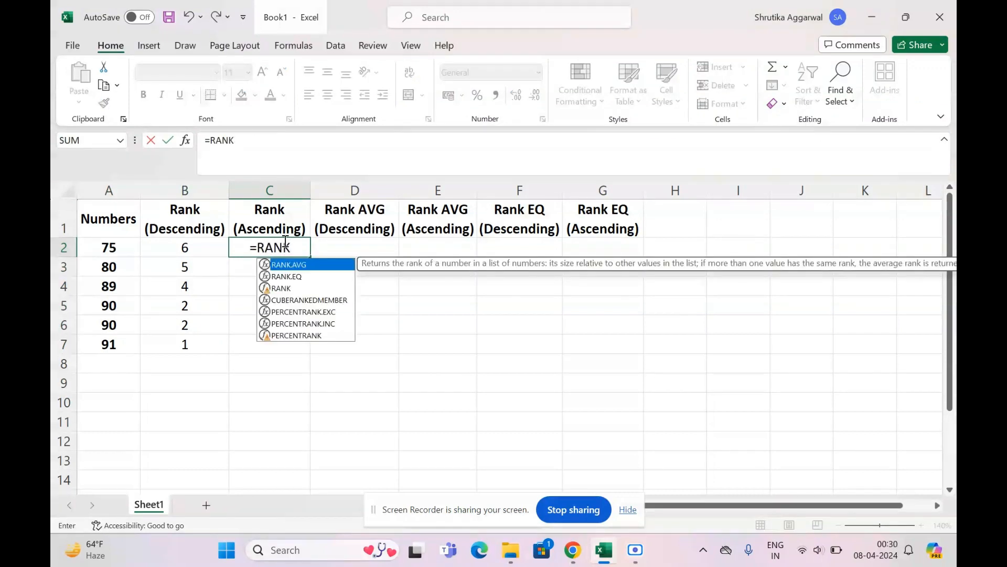
double_click(289, 289)
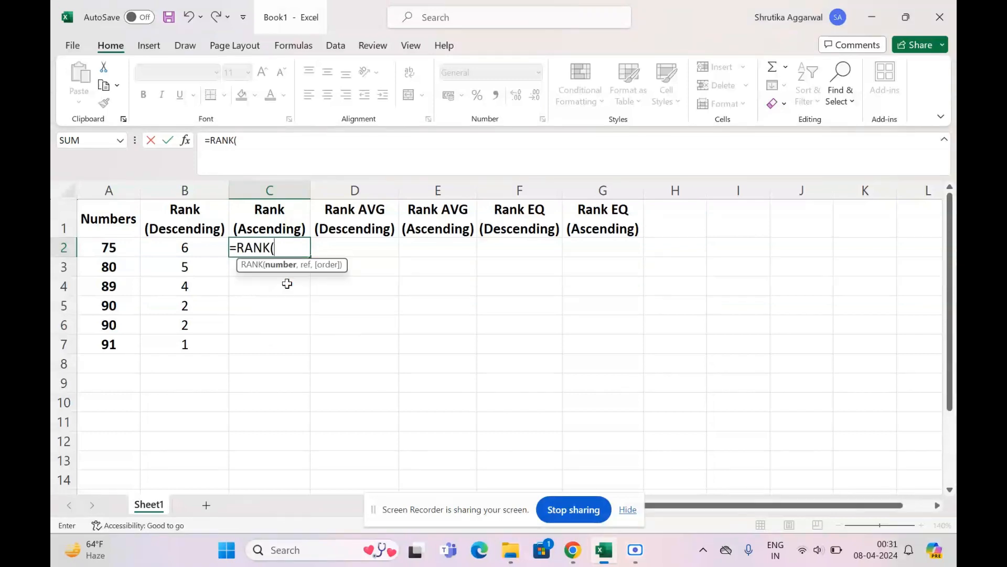
left_click(118, 248)
type(",")
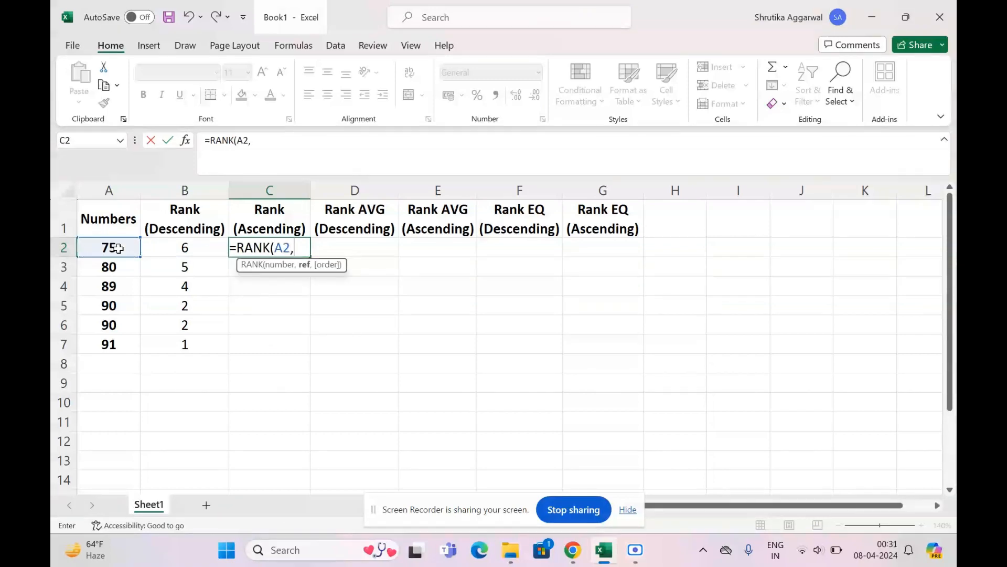
left_click_drag(108, 248, 113, 345)
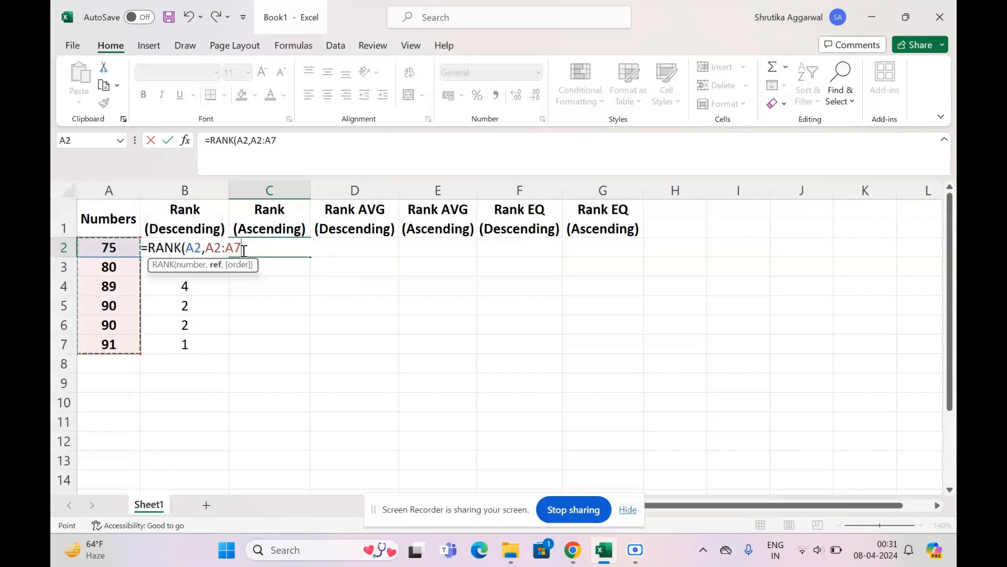
- Lock the range in the C2 formula as $A$2:$A$7, add order 1 for ascending, and complete the formula
left_click_drag(242, 247, 207, 248)
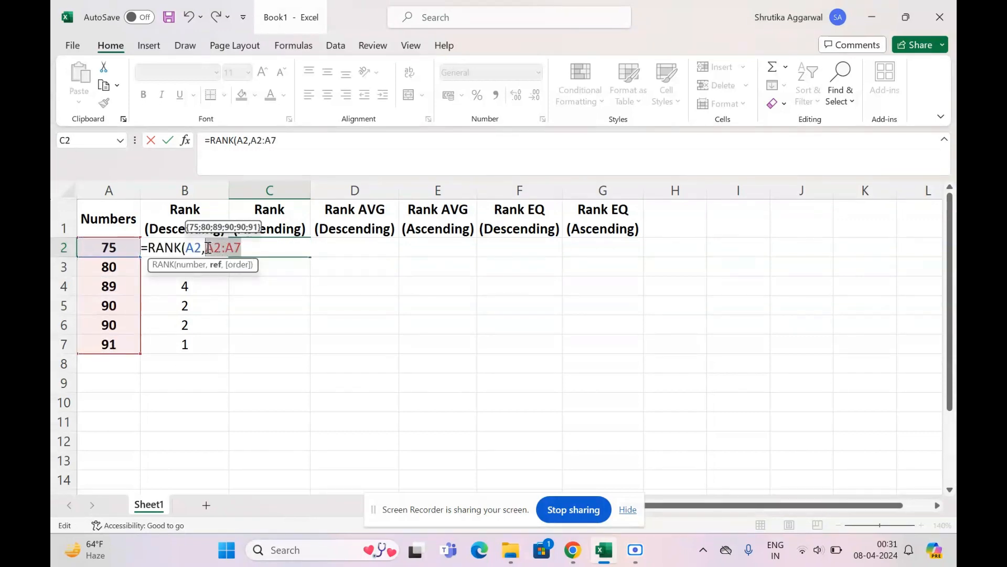
key("F4")
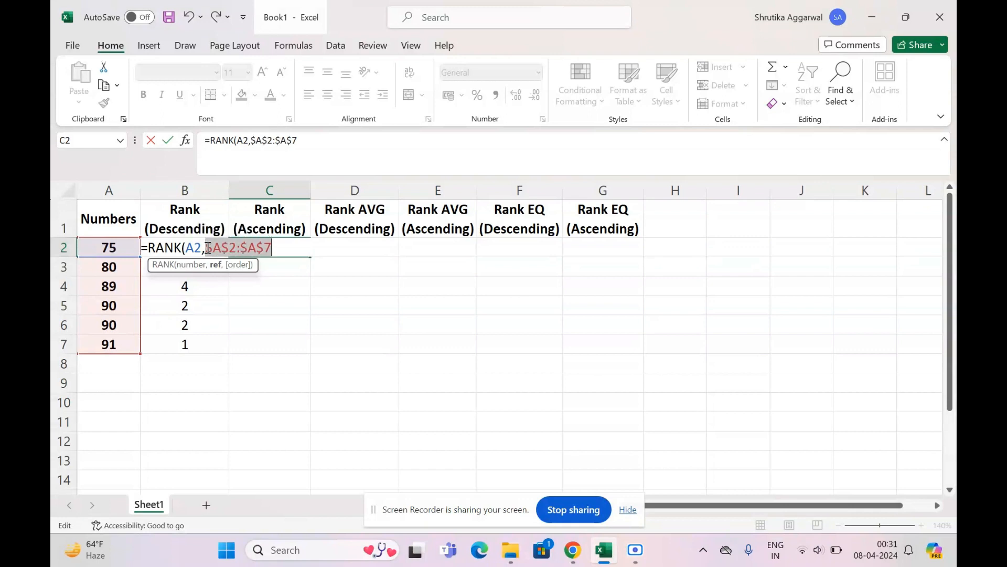
left_click(273, 247)
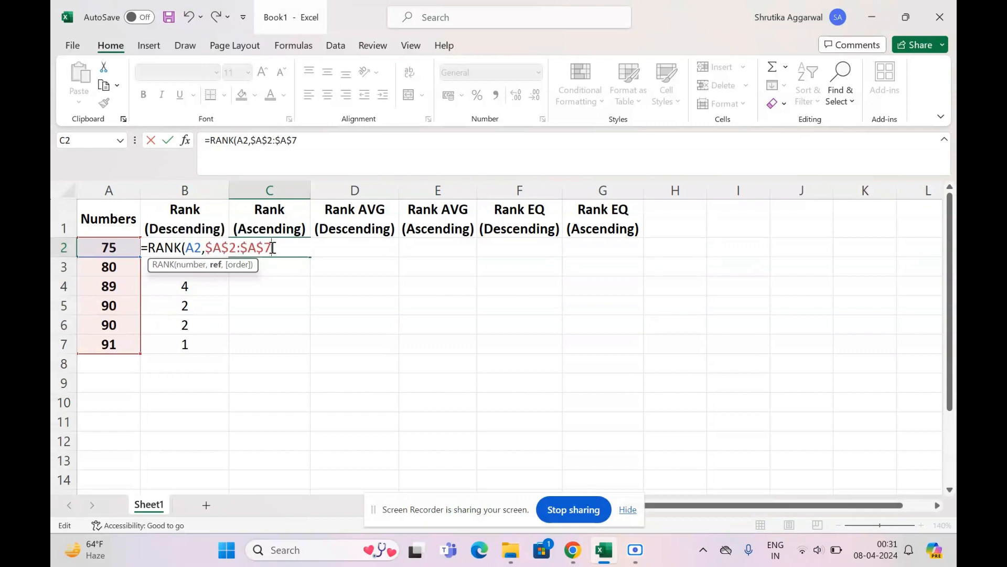
type(",")
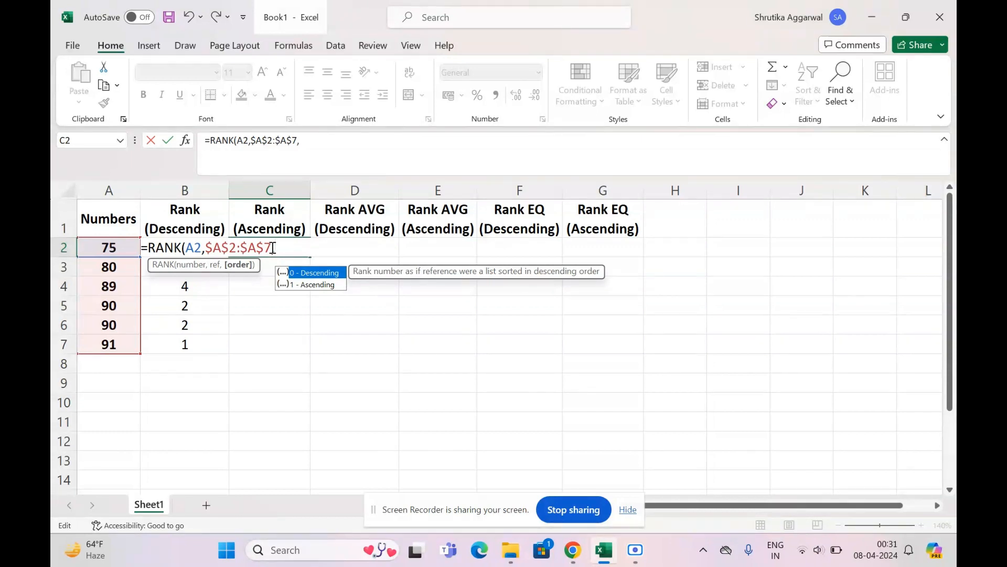
type("1")
type(")")
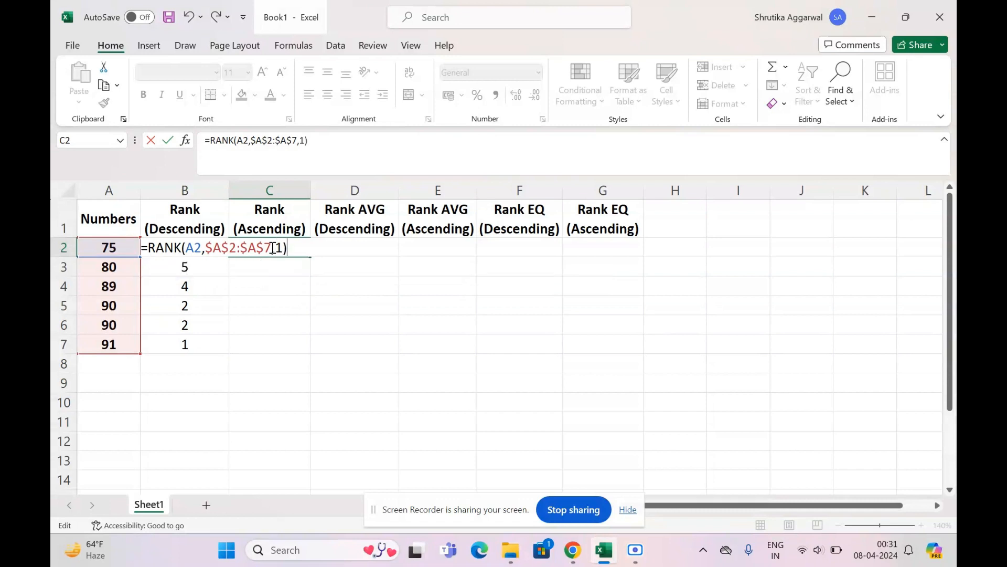
key("Return")
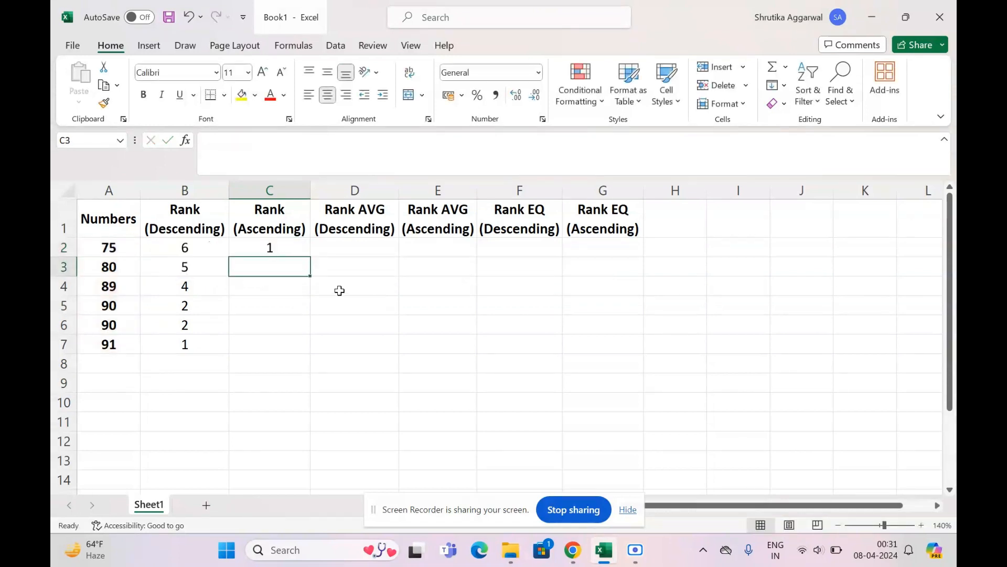
- Fill the ascending RANK formula from C2 down to C7 and compare the last number with its rank
key("Left")
key("Left")
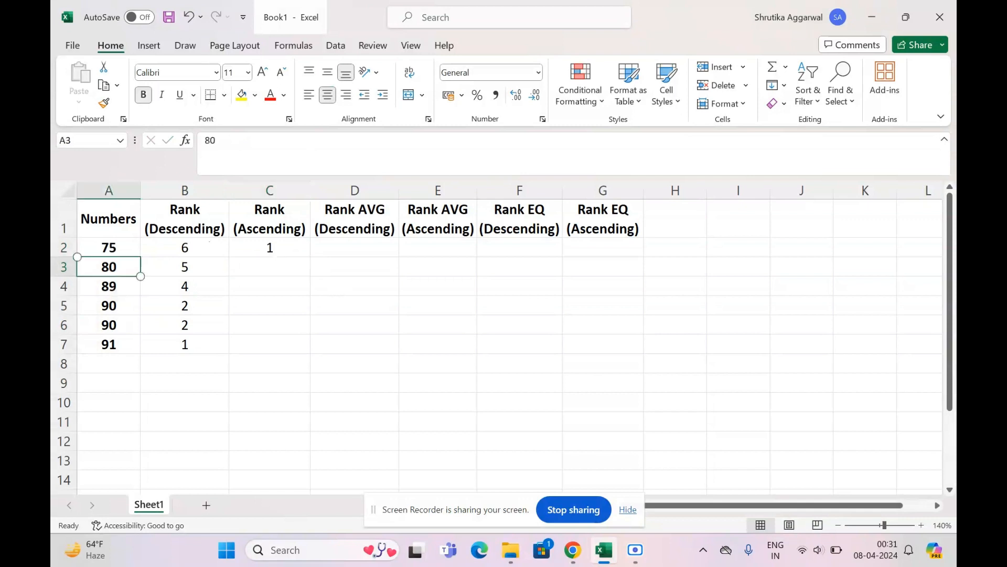
left_click(120, 244)
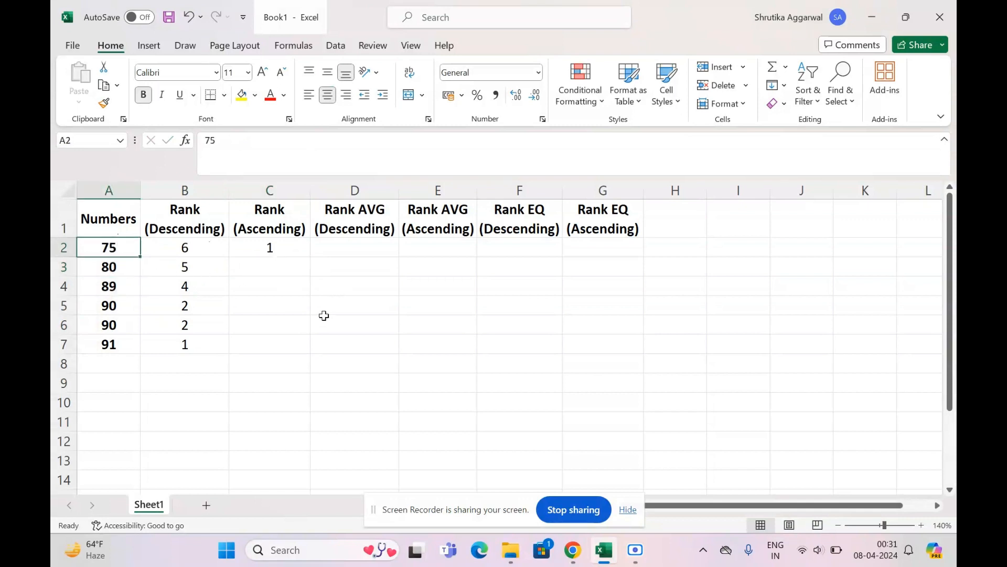
left_click(290, 245)
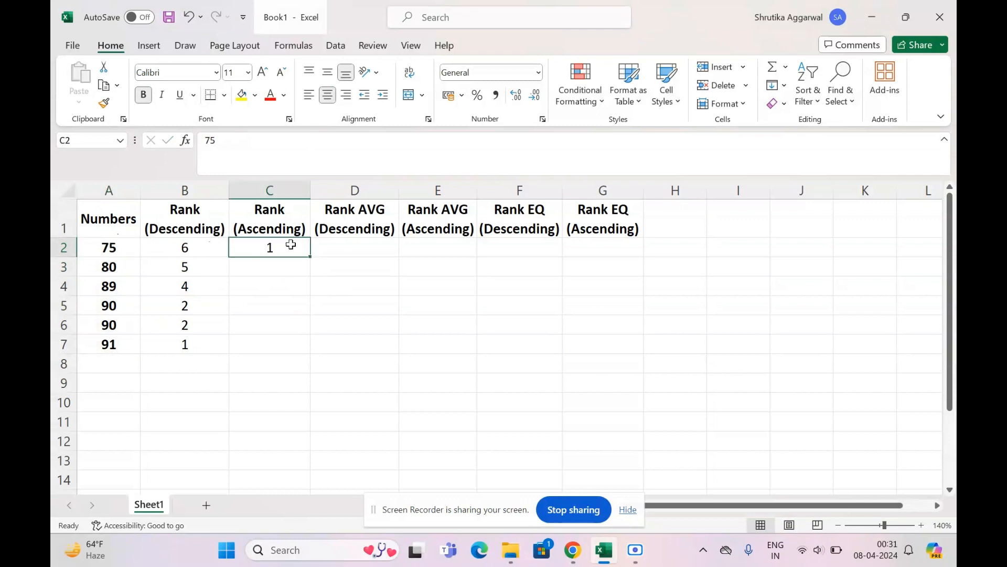
left_click_drag(312, 257, 292, 357)
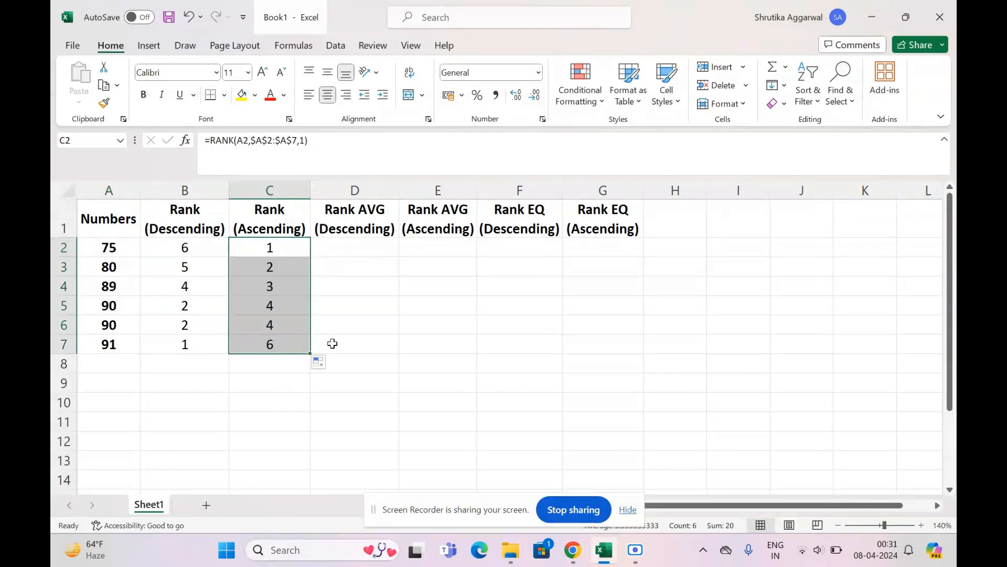
left_click(288, 349)
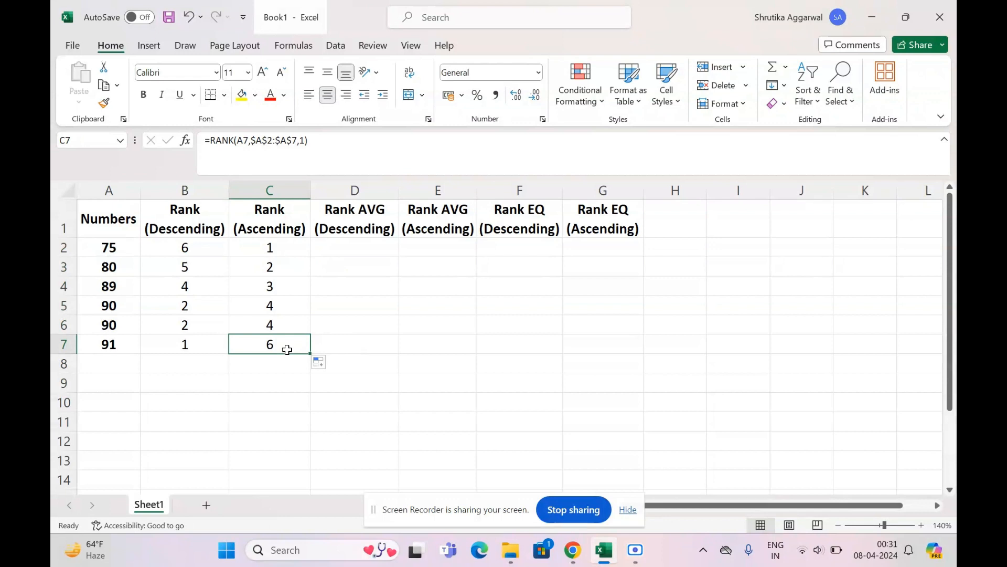
left_click(131, 345)
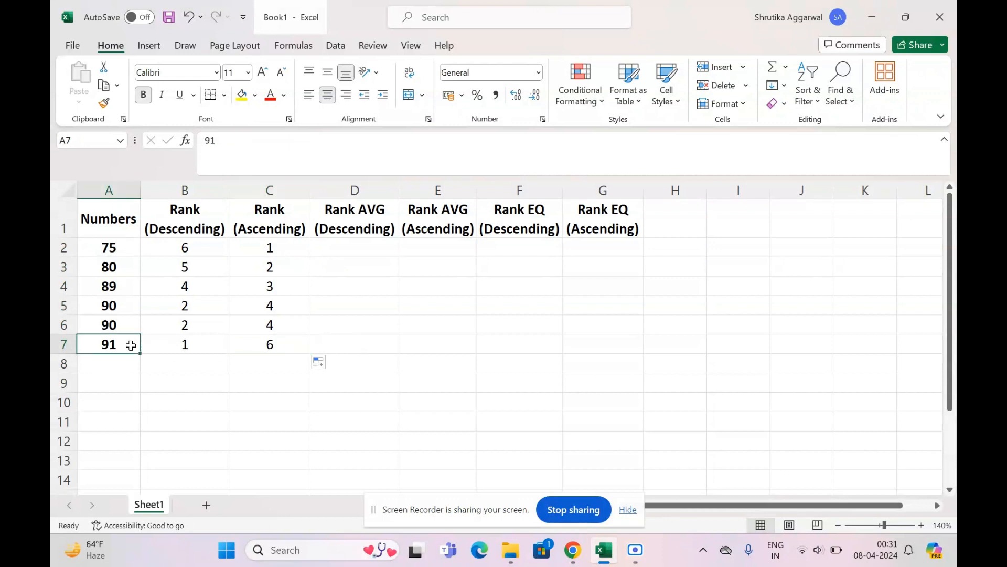
left_click(260, 349)
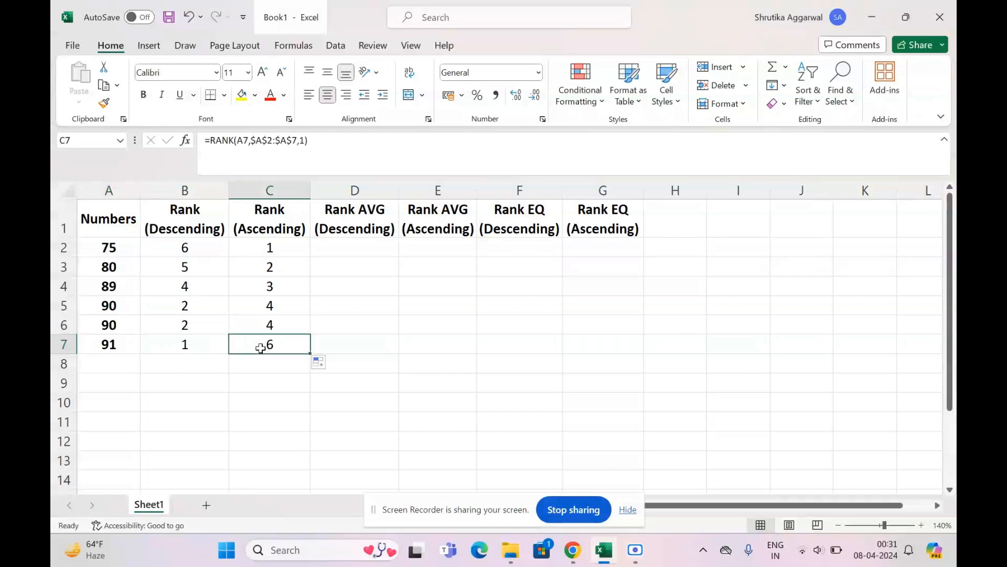
- Compare the duplicate numbers in A5:A6 and the last number with their descending ranks in B5:B7
left_click(190, 390)
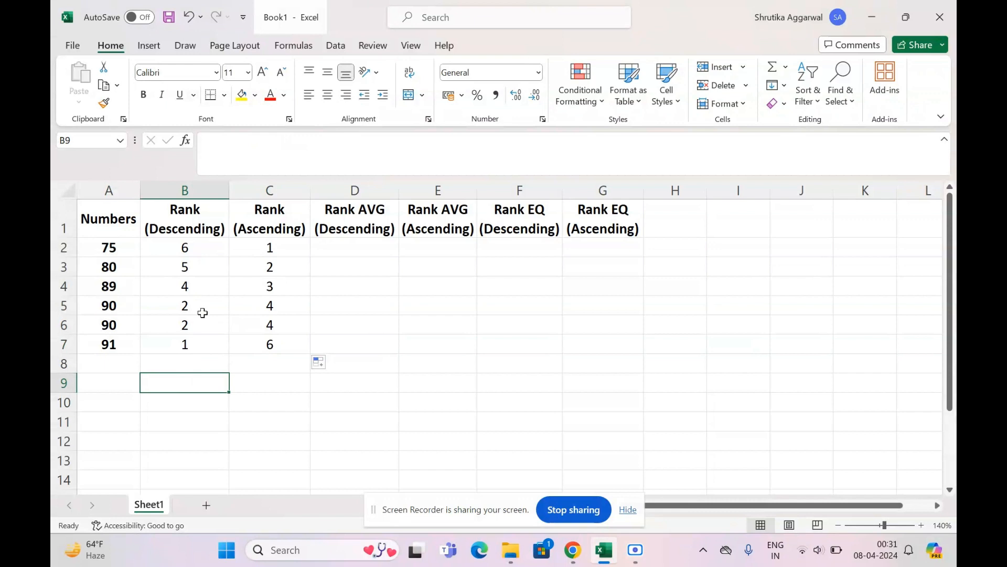
left_click_drag(117, 305, 117, 326)
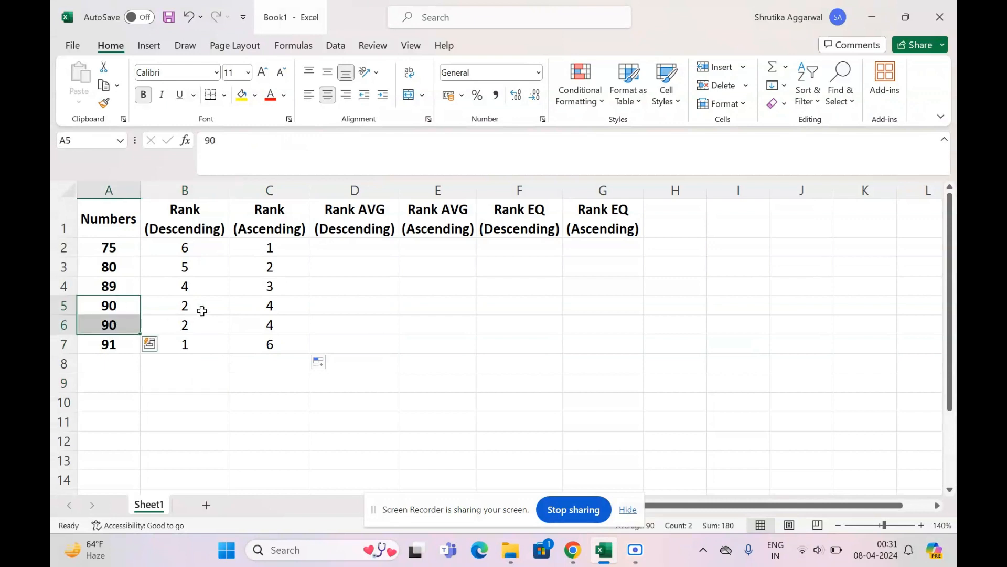
left_click(198, 345)
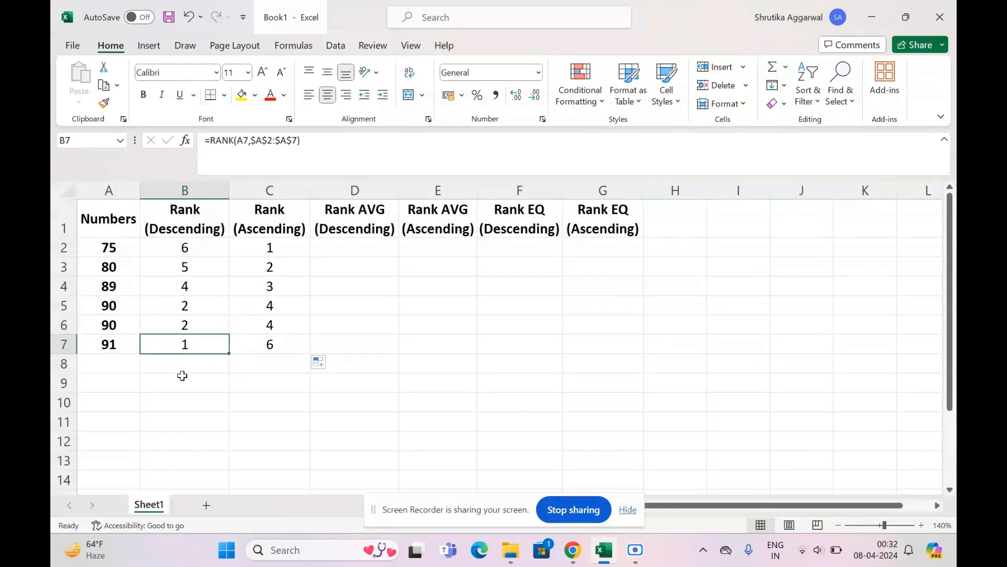
left_click(185, 325)
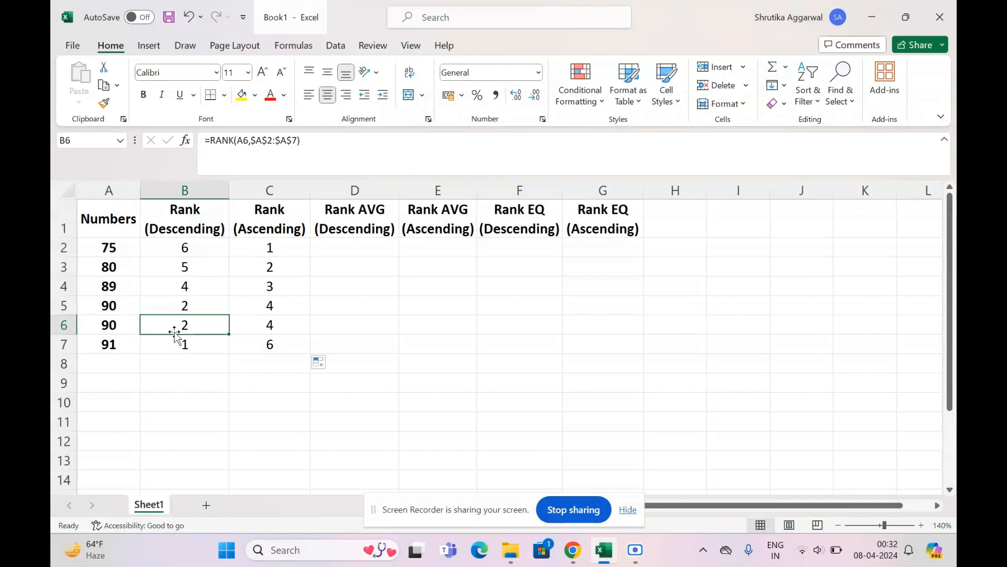
left_click(198, 310)
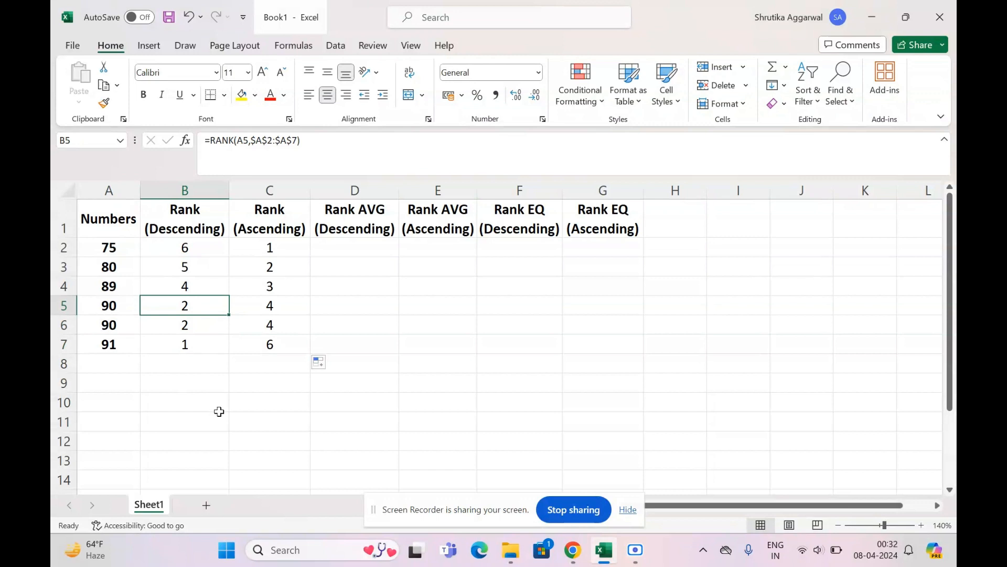
left_click(196, 342)
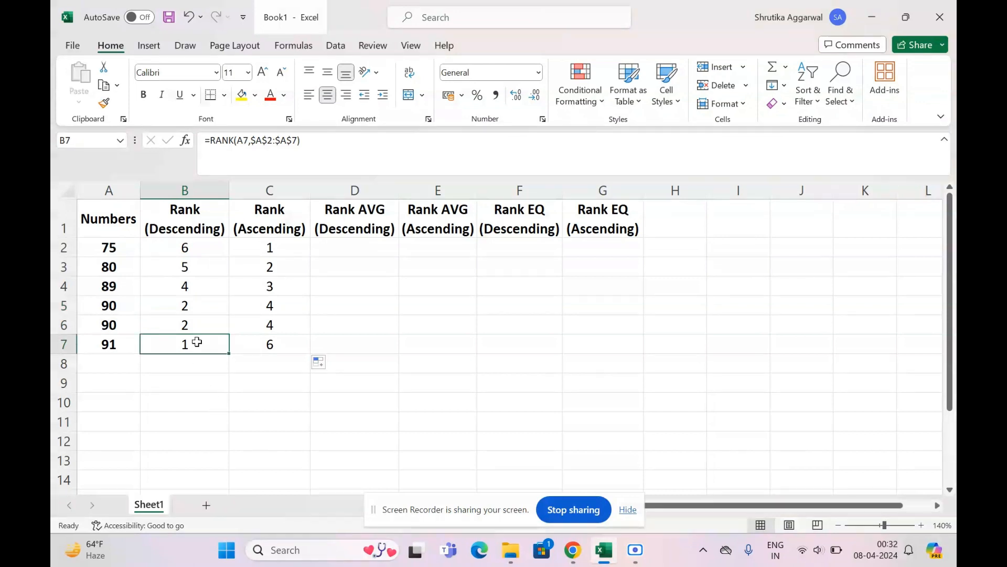
left_click(112, 331)
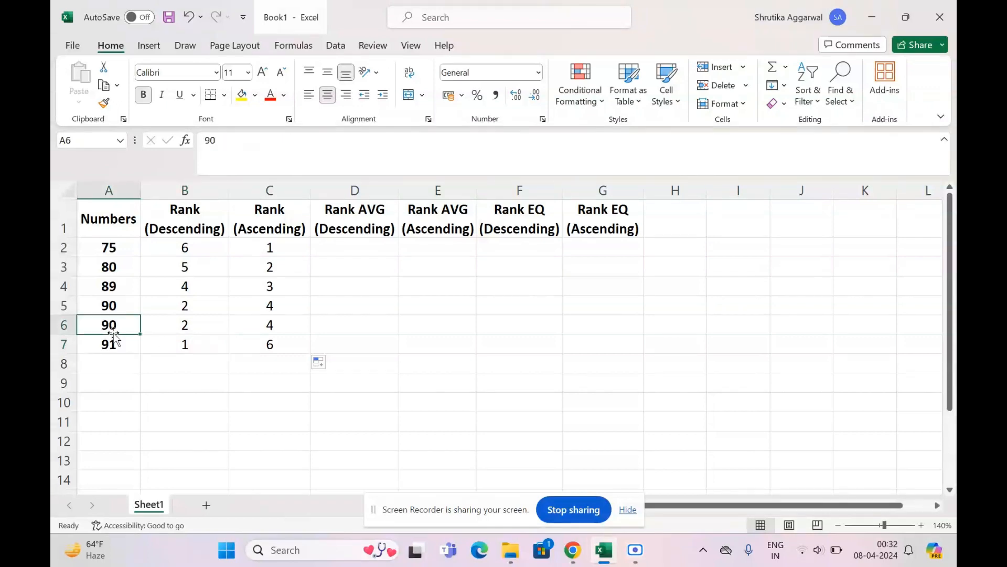
left_click(195, 329)
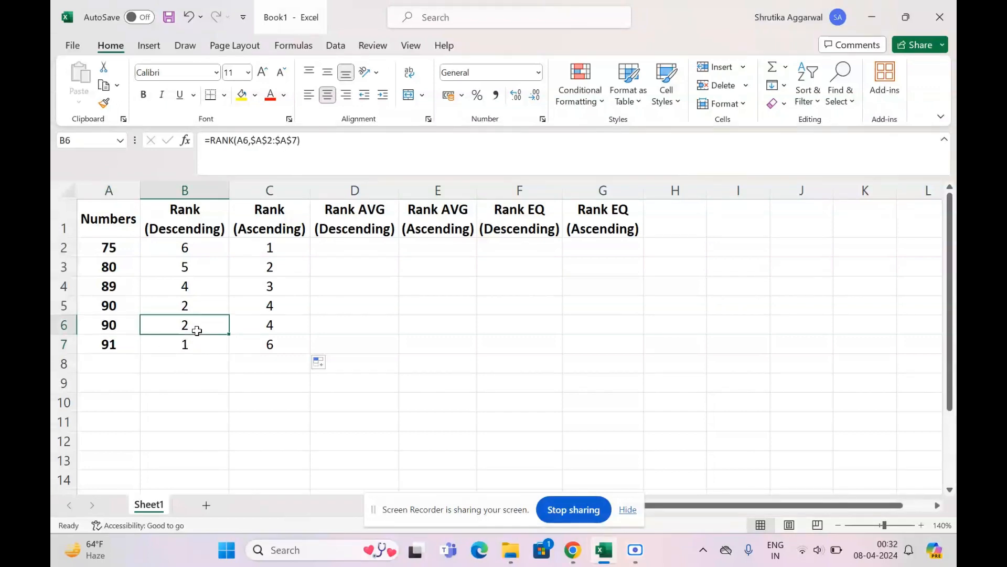
left_click(114, 306)
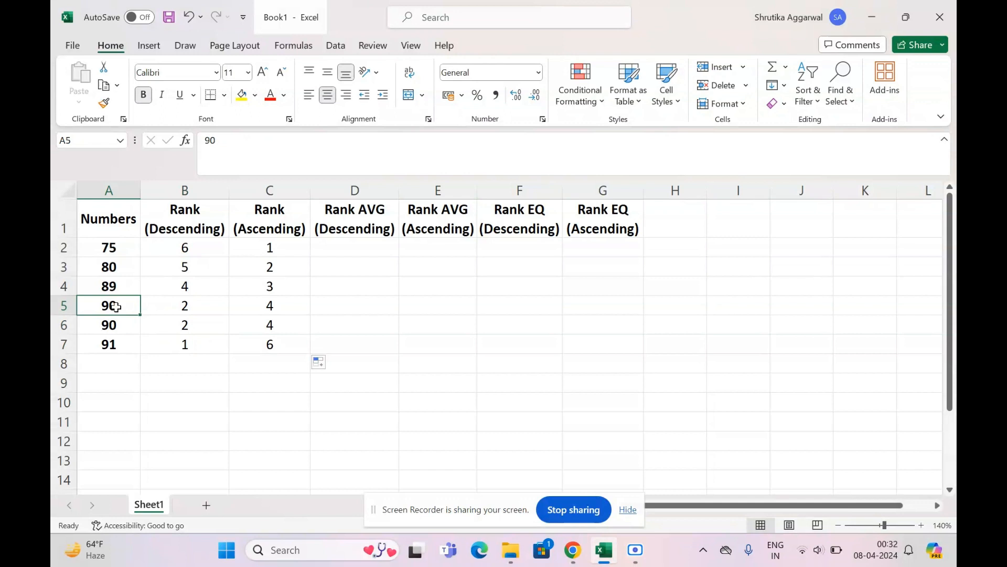
left_click(122, 324)
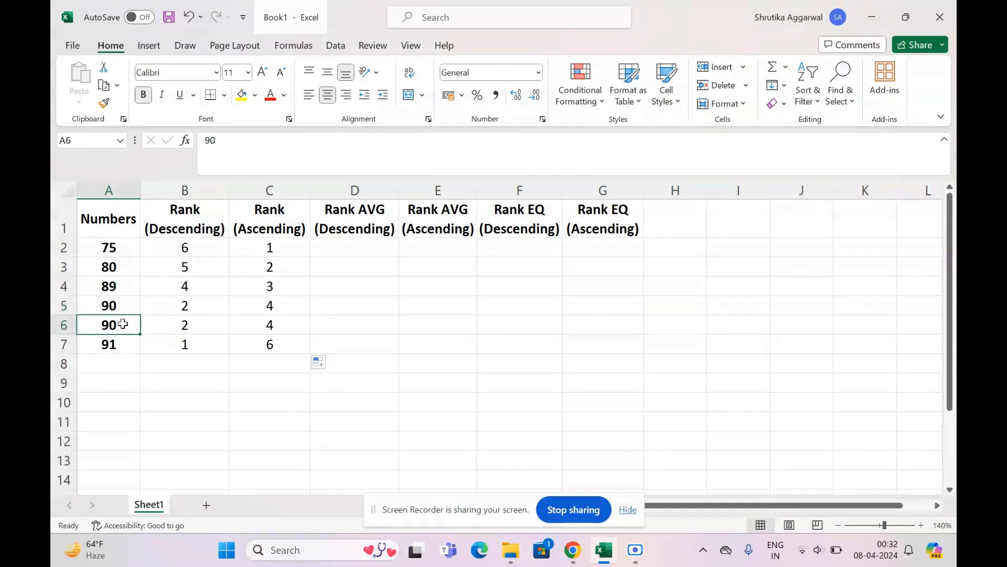
left_click(203, 306)
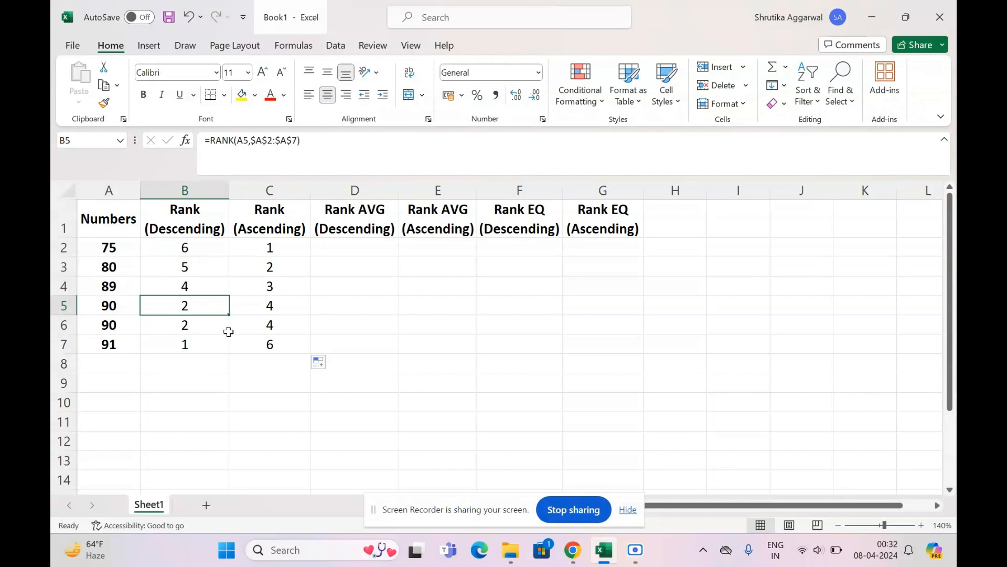
- Examine how the descending rank in B4 follows from the numbers in A5:A7, including the duplicates
left_click_drag(125, 307, 125, 344)
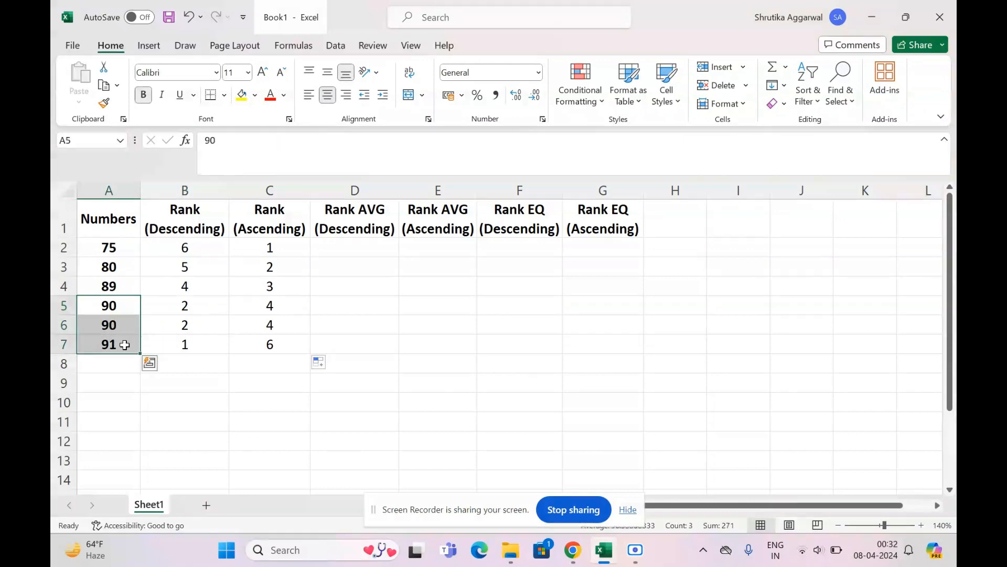
left_click(198, 298)
left_click(194, 286)
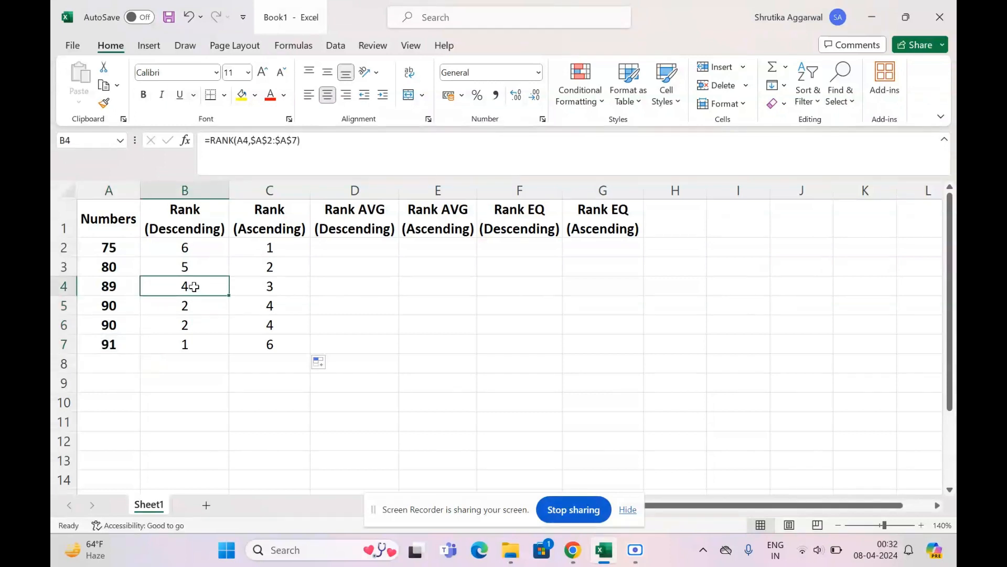
left_click(116, 295)
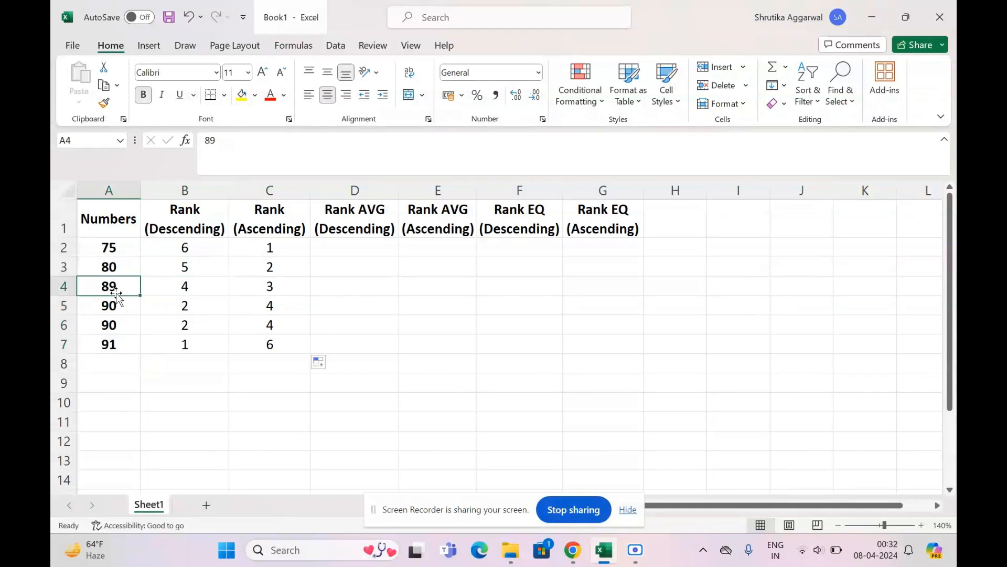
left_click(202, 286)
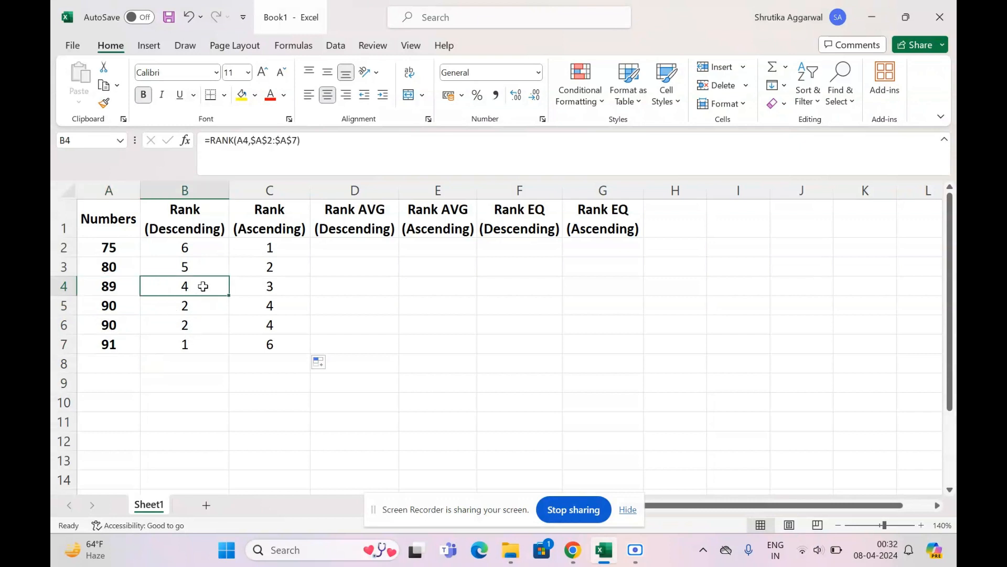
left_click(167, 303)
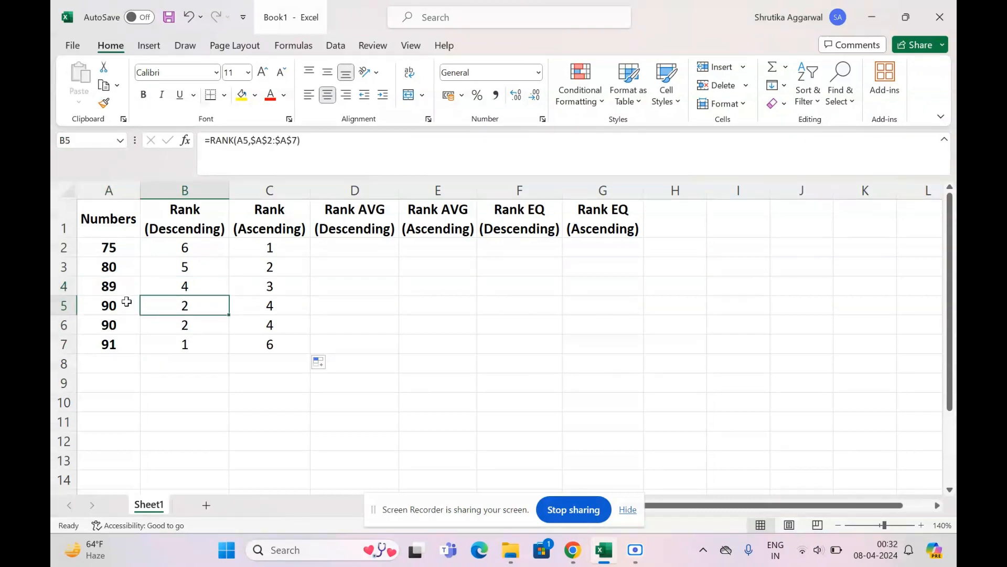
left_click(177, 287)
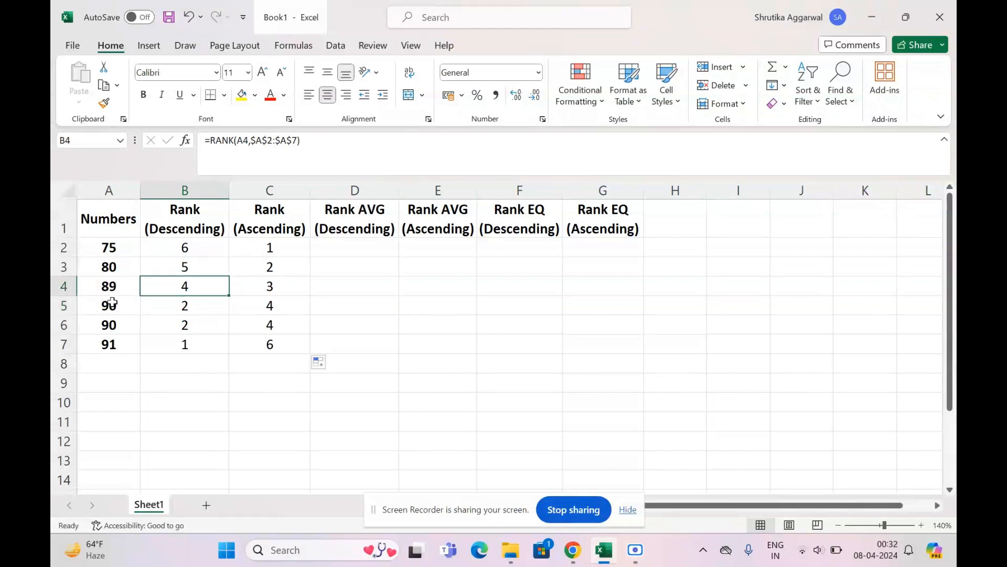
left_click(111, 286)
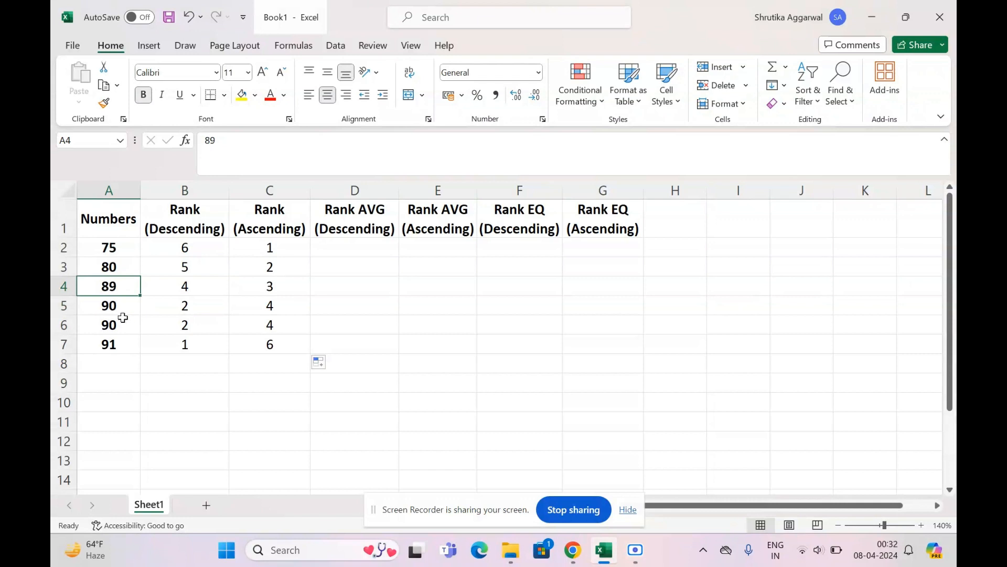
left_click(158, 344)
left_click_drag(166, 319, 130, 326)
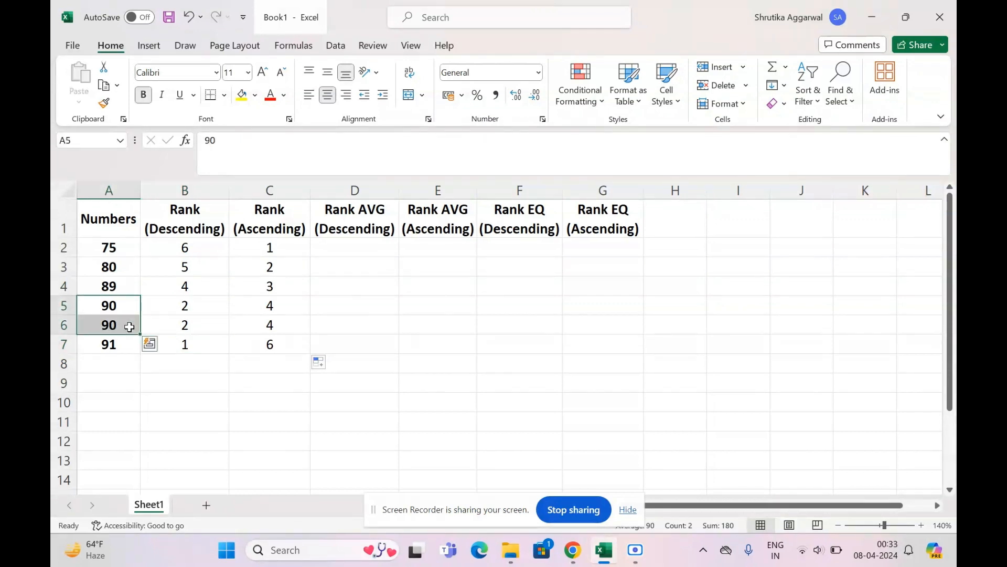
left_click(166, 290)
- Read down the ascending ranks in column C and compare C5:C6 with the duplicate numbers in A5:A6
left_click(254, 353)
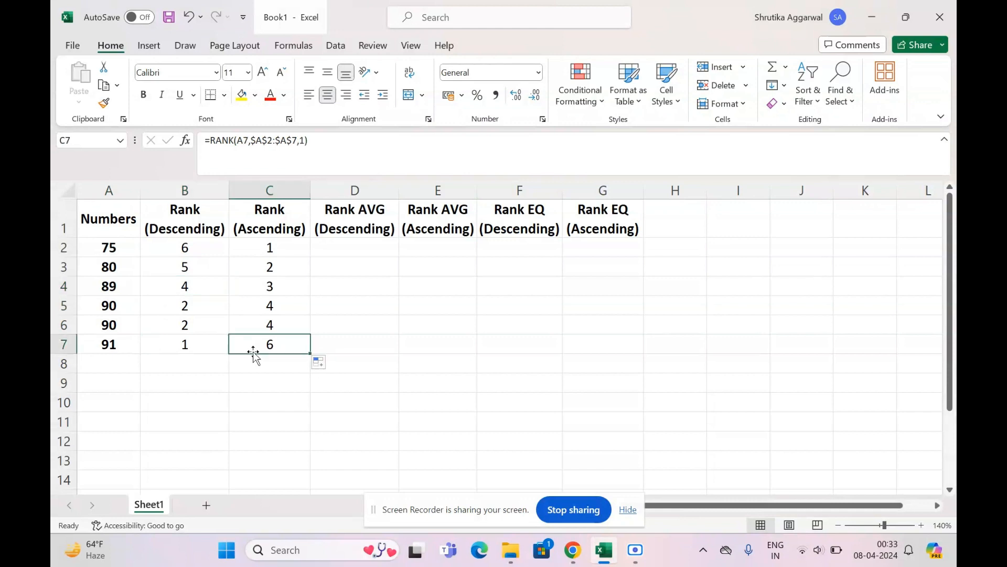
left_click(283, 251)
key("Down")
key("Down")
key("Down")
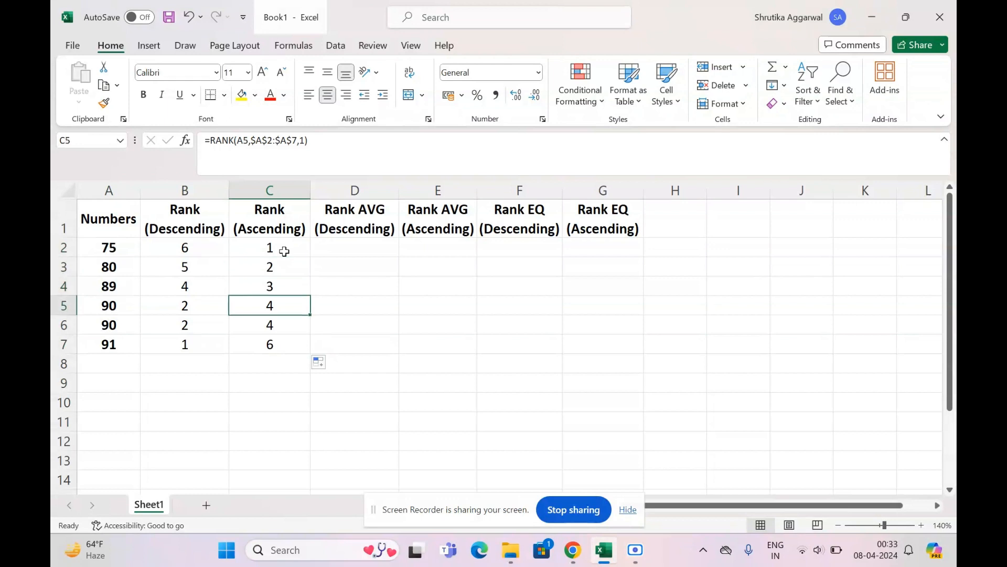
left_click(122, 323)
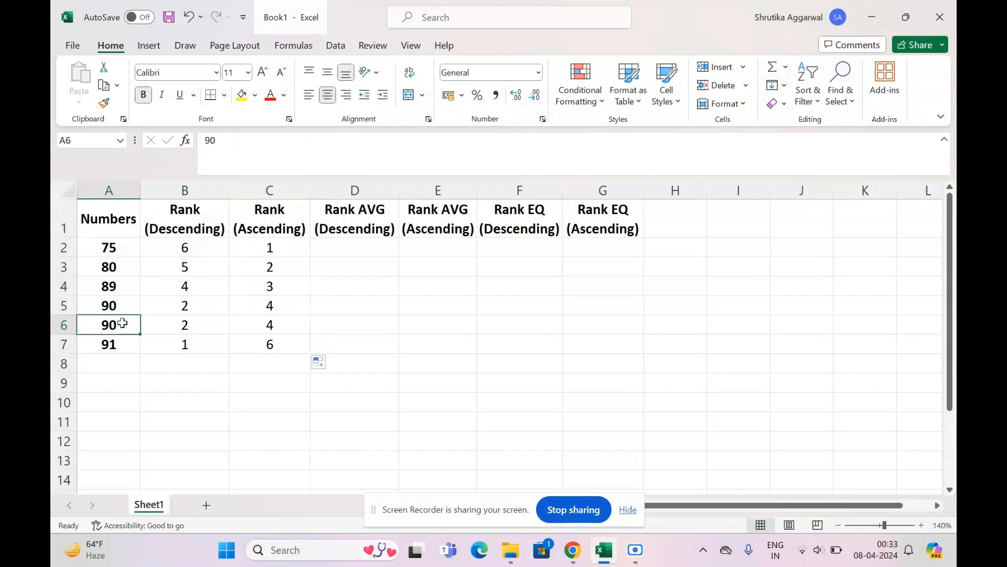
left_click(286, 307)
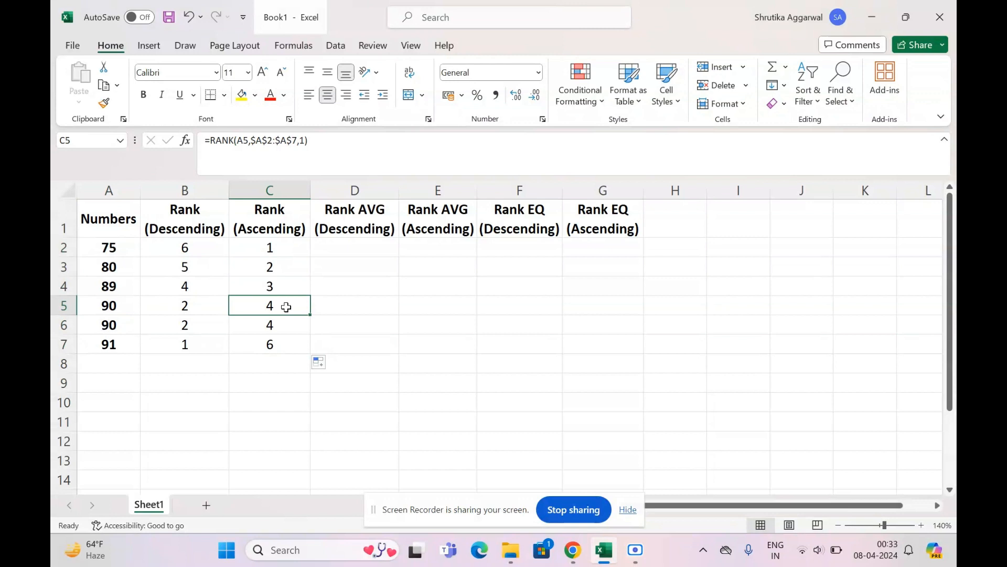
left_click_drag(286, 307, 286, 324)
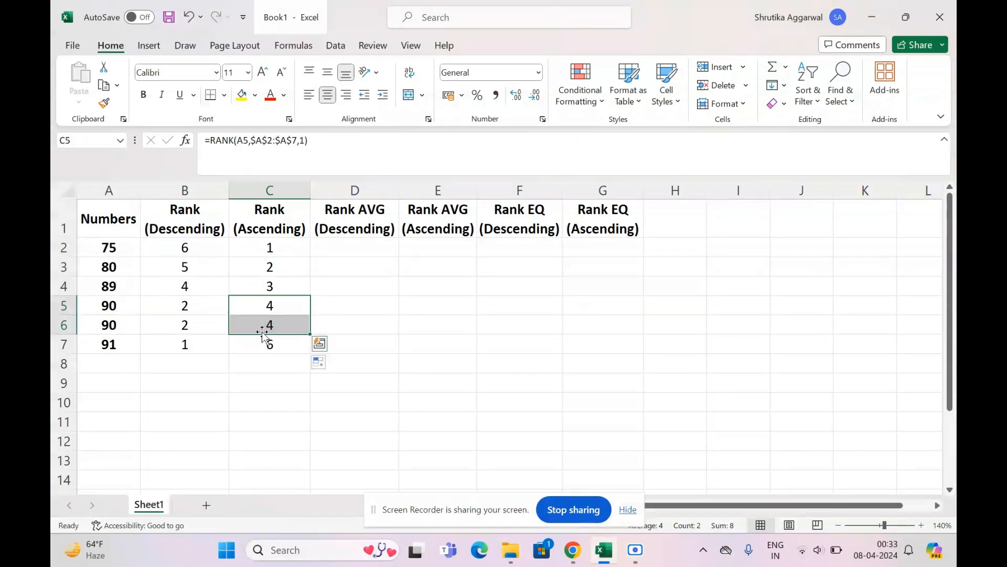
- Compare the ascending rank in C7 with the last number, taking into account the duplicates and the full list in A2:A7
left_click(129, 345)
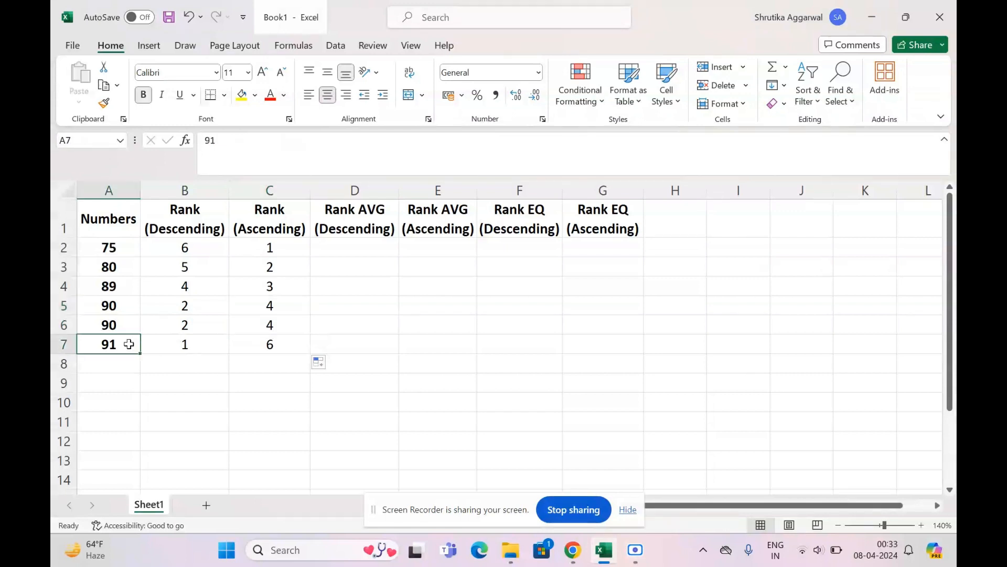
left_click(293, 345)
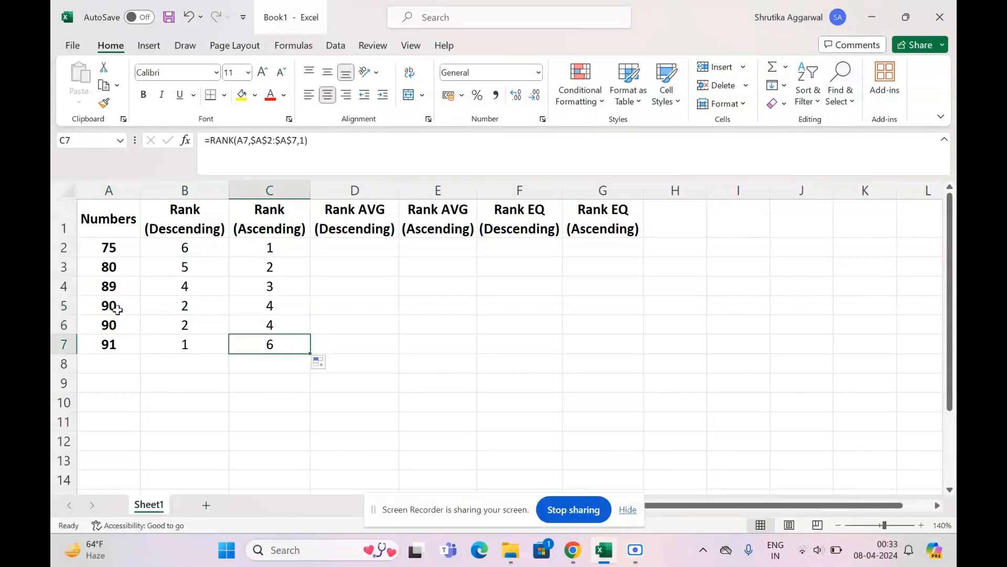
left_click_drag(121, 308, 123, 322)
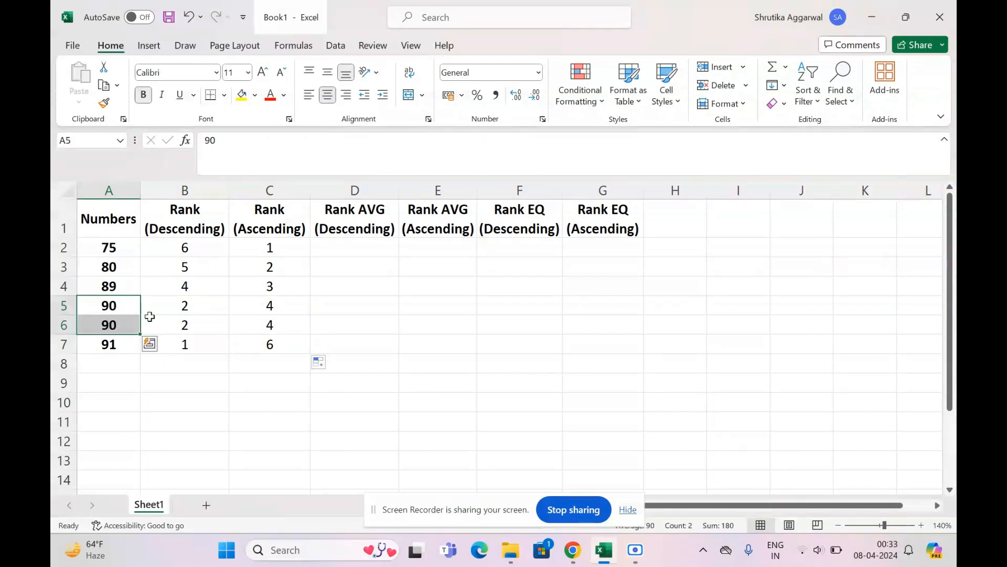
left_click(289, 329)
left_click(286, 344)
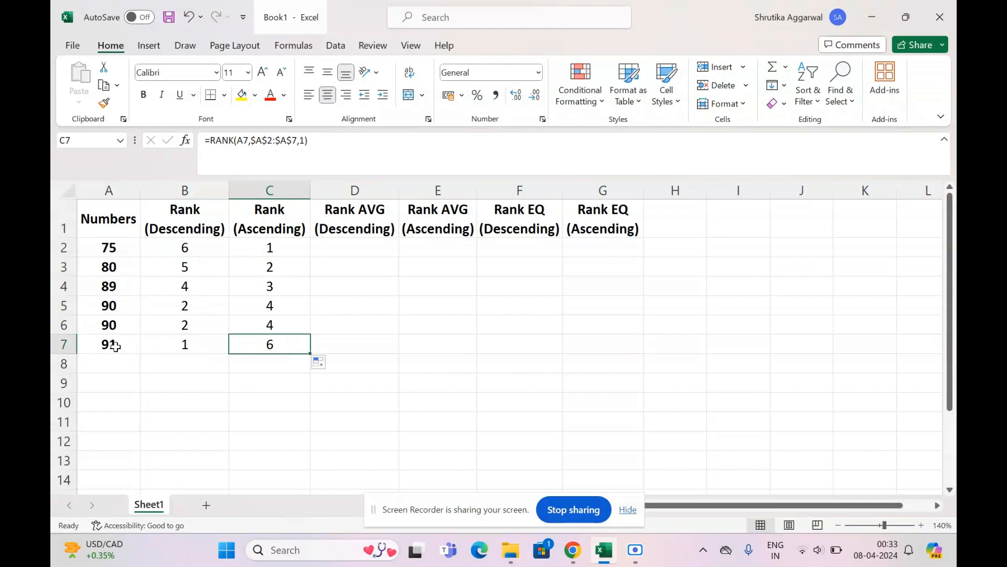
left_click(115, 346)
left_click_drag(118, 254, 120, 338)
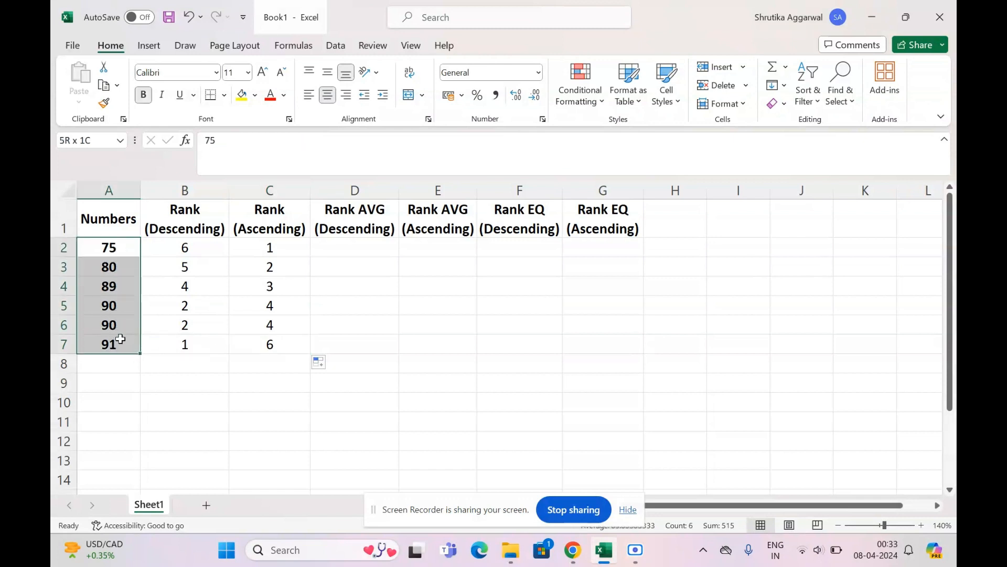
left_click(255, 342)
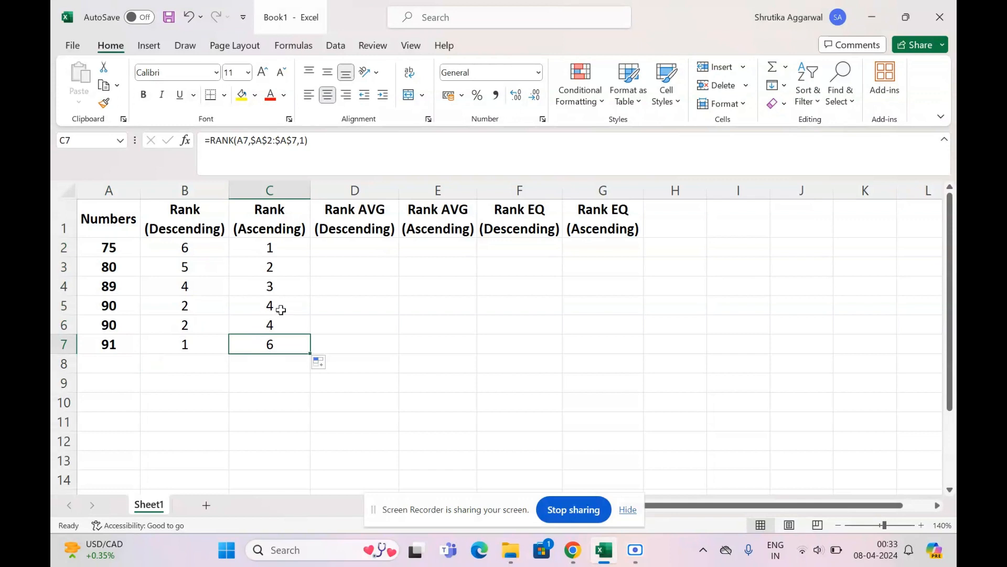
left_click(248, 397)
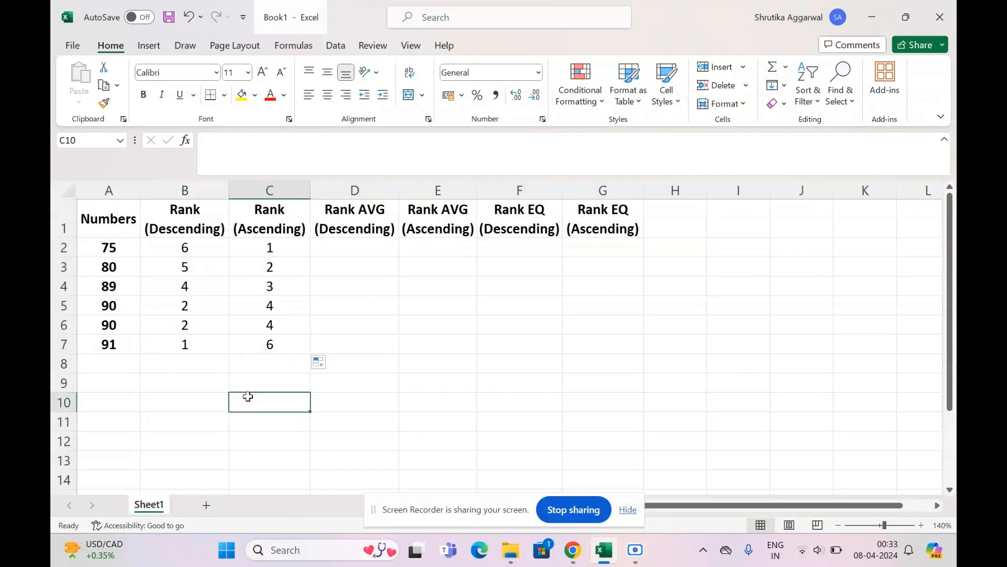
- Locate the first descending Rank AVG cell, D2, and review the tied descending ranks in B5:B6
left_click(372, 251)
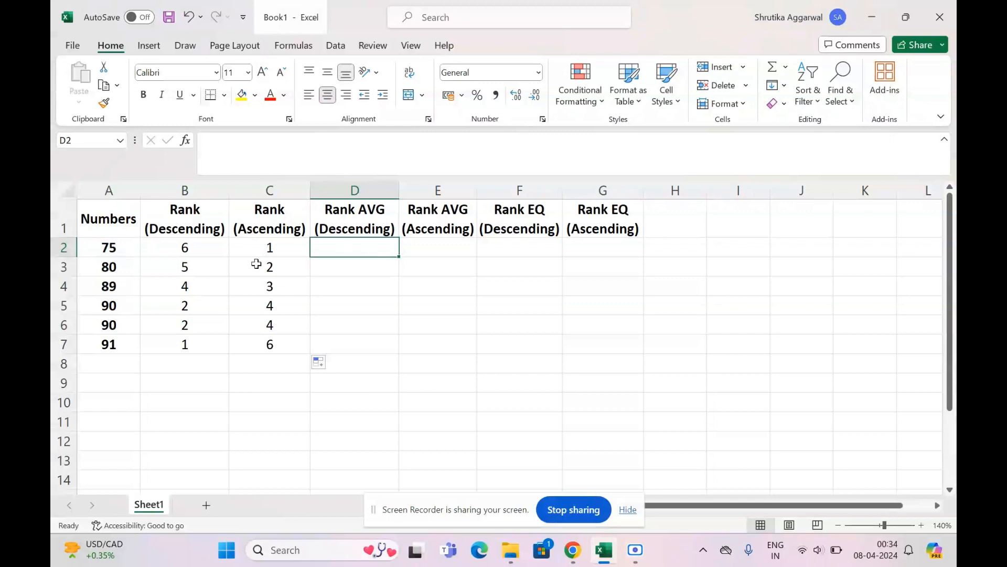
left_click(207, 320)
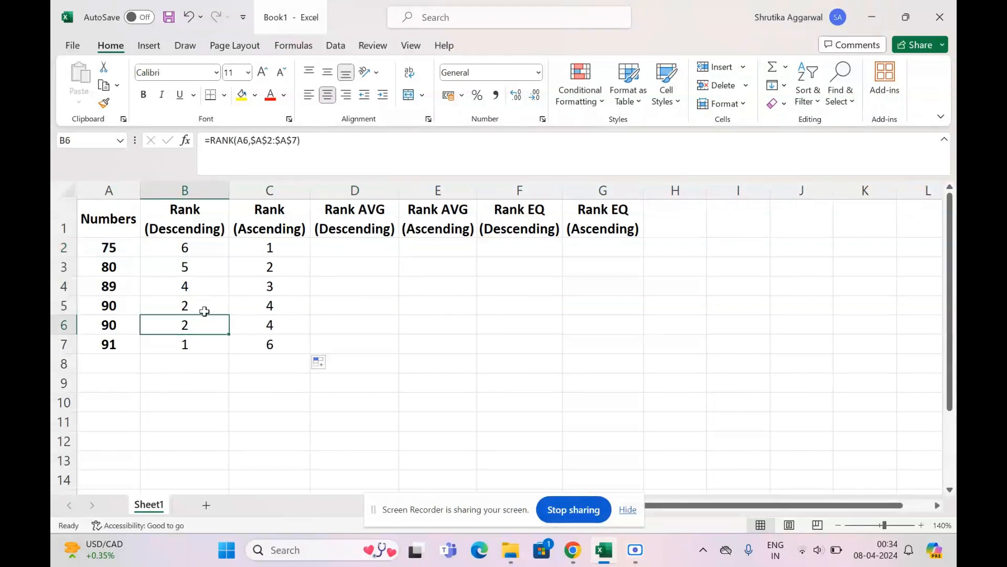
left_click(204, 306)
left_click_drag(204, 305, 203, 328)
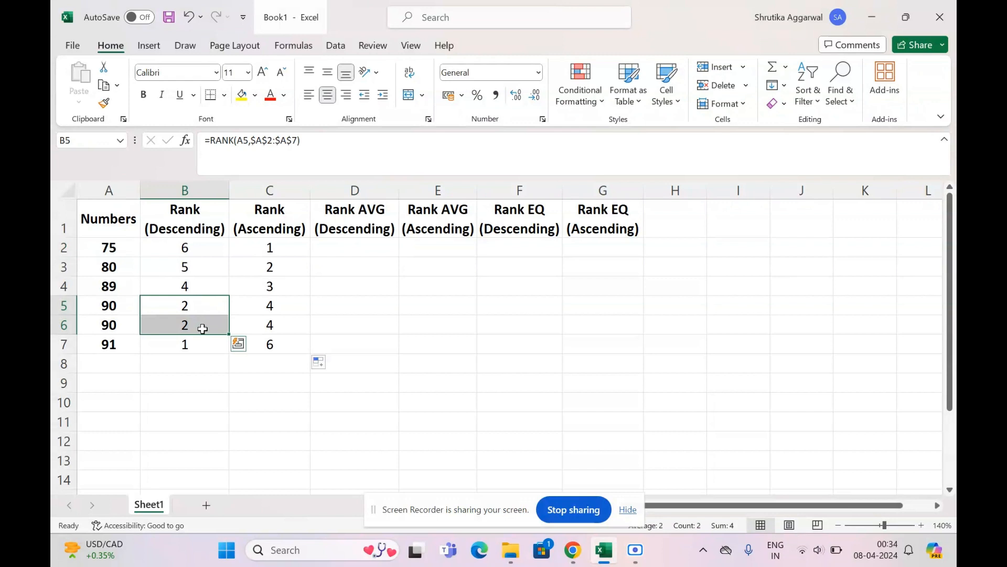
left_click(203, 328)
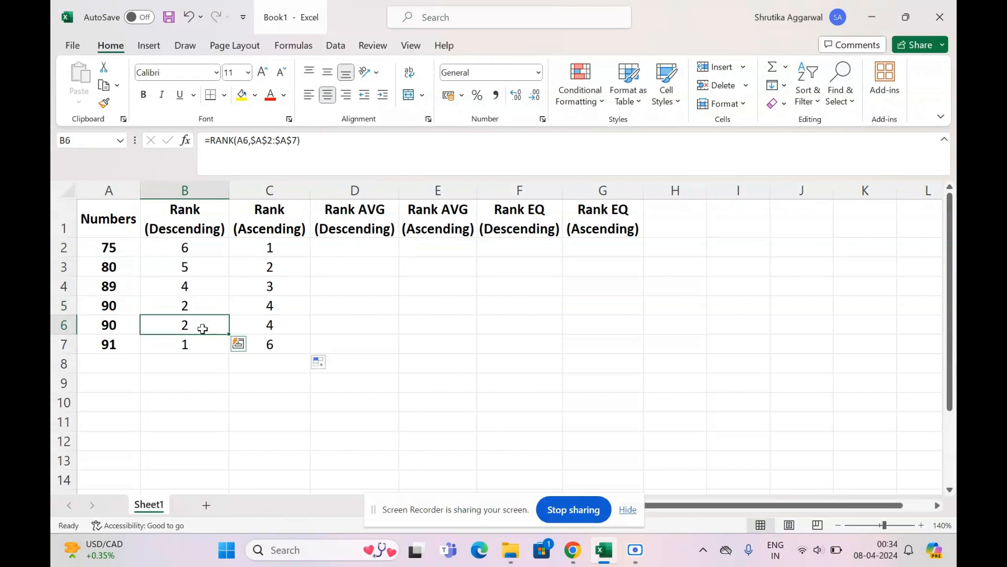
- Compare the duplicate number in A6 with the tied descending rank in B5
left_click(116, 325)
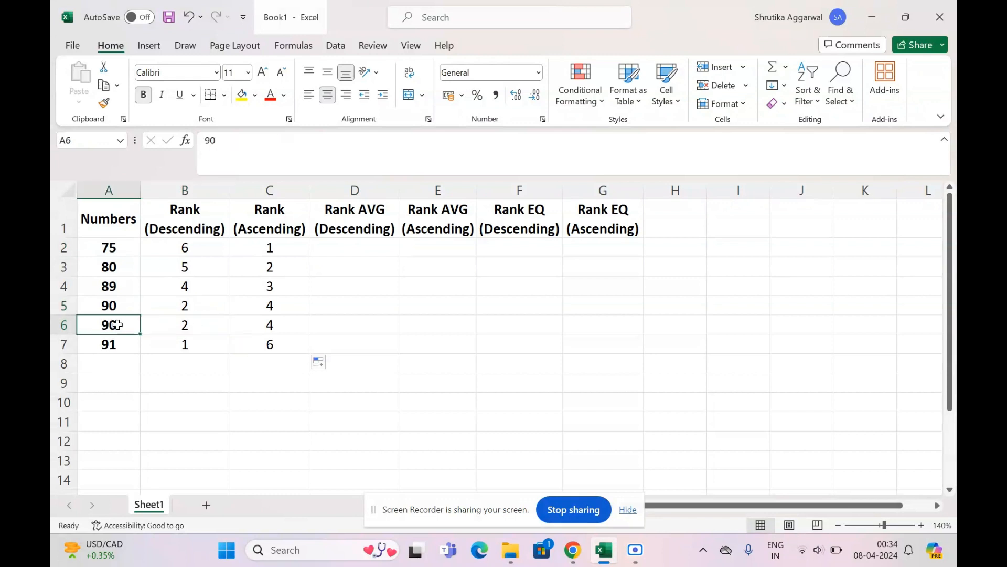
key("Right")
key("Up")
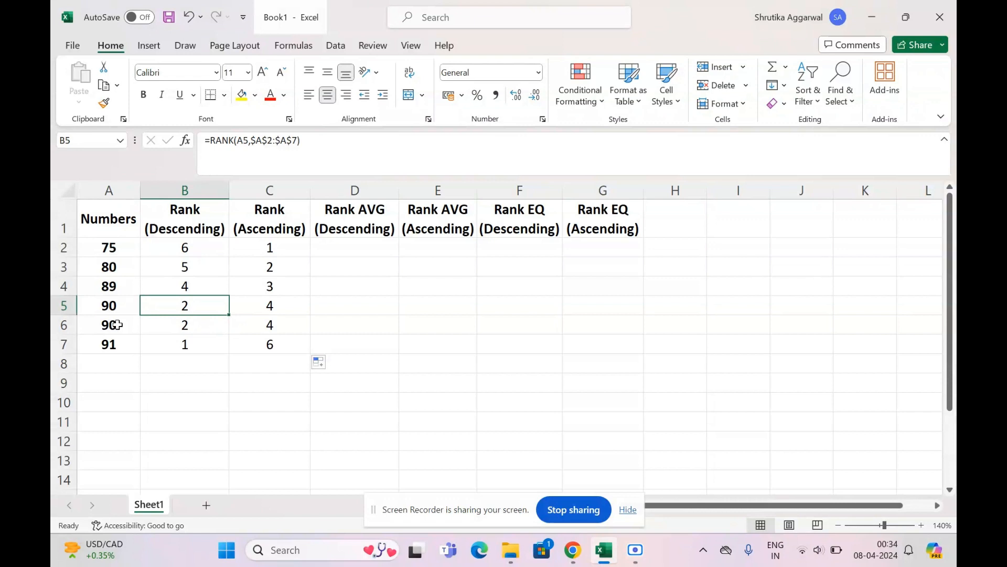
left_click_drag(116, 325, 333, 258)
- Start a RANK.AVG formula in D2 with A2 as the number to rank
left_click(341, 244)
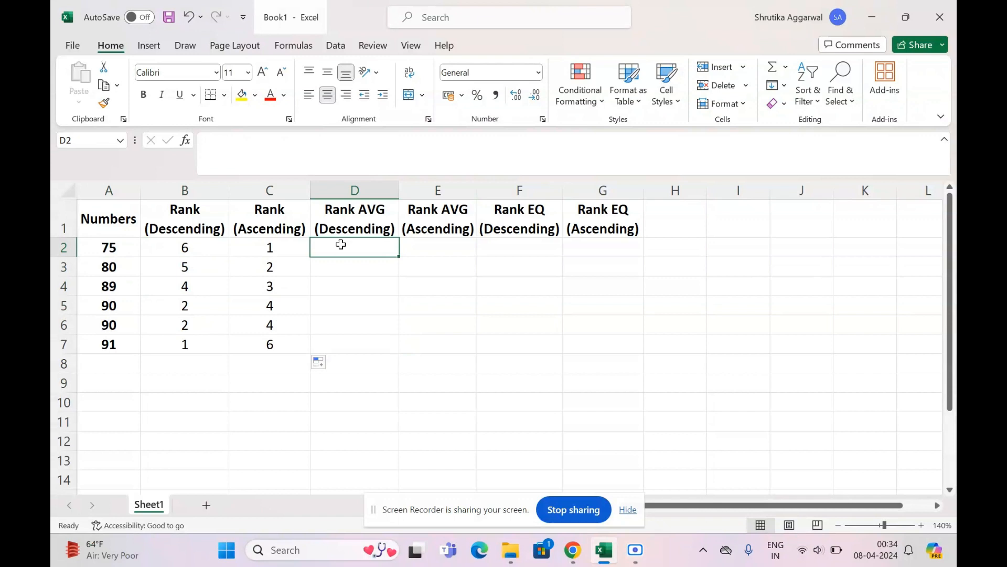
type("=RA")
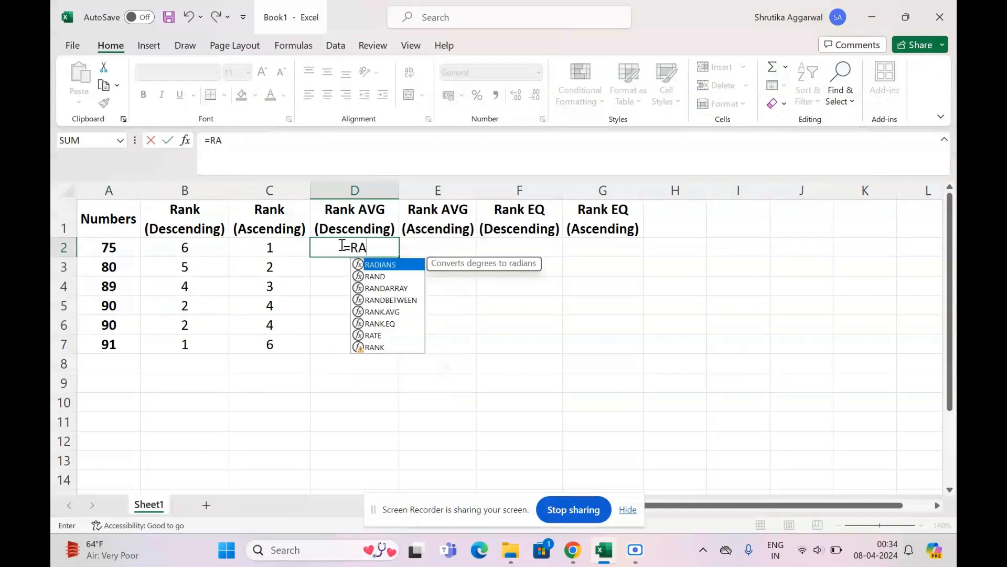
type("NK")
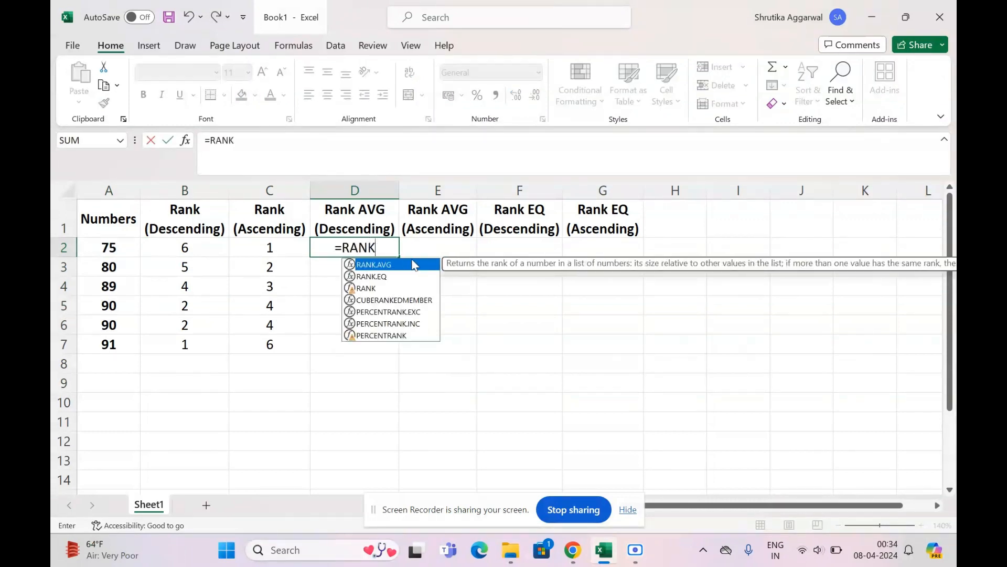
double_click(396, 267)
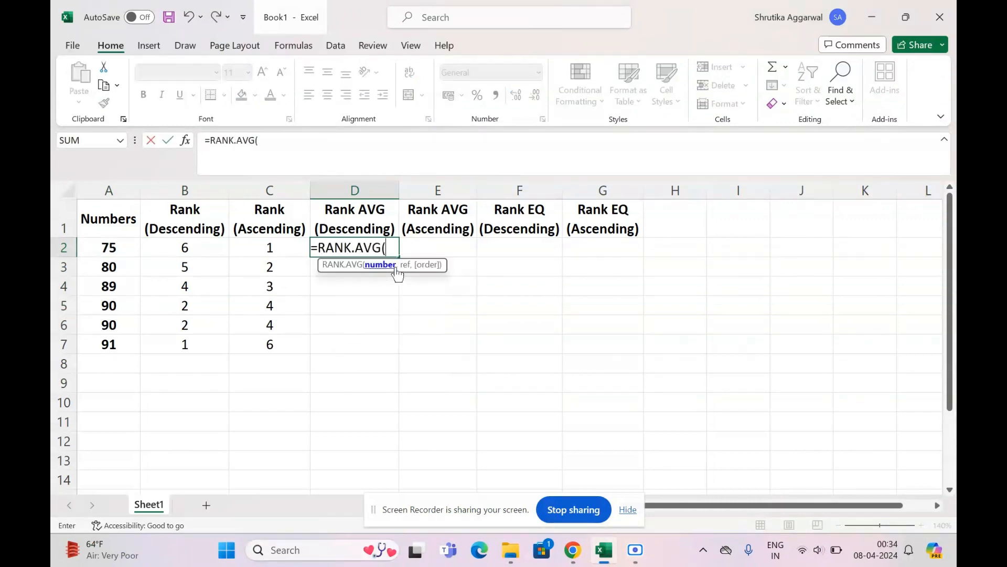
left_click(137, 246)
type(",")
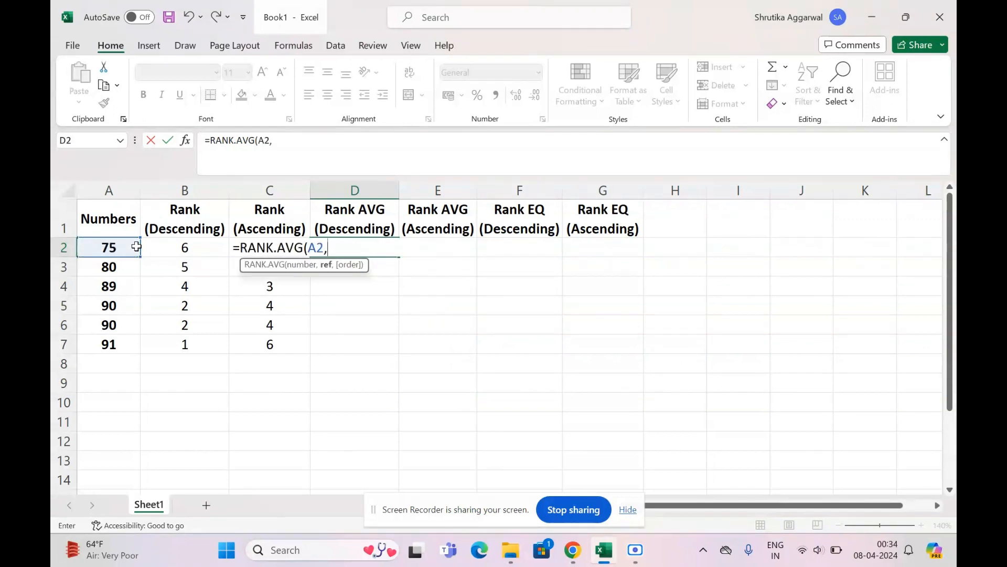
- Complete the D2 formula with the absolute range $A$2:$A$7 as reference and 0 for descending order
left_click_drag(136, 247, 134, 347)
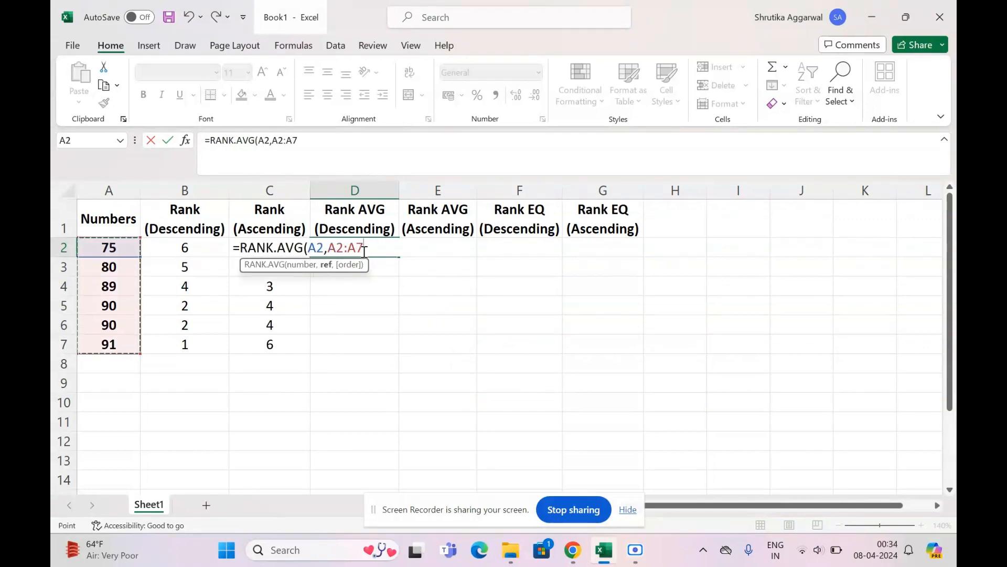
left_click_drag(364, 248, 330, 248)
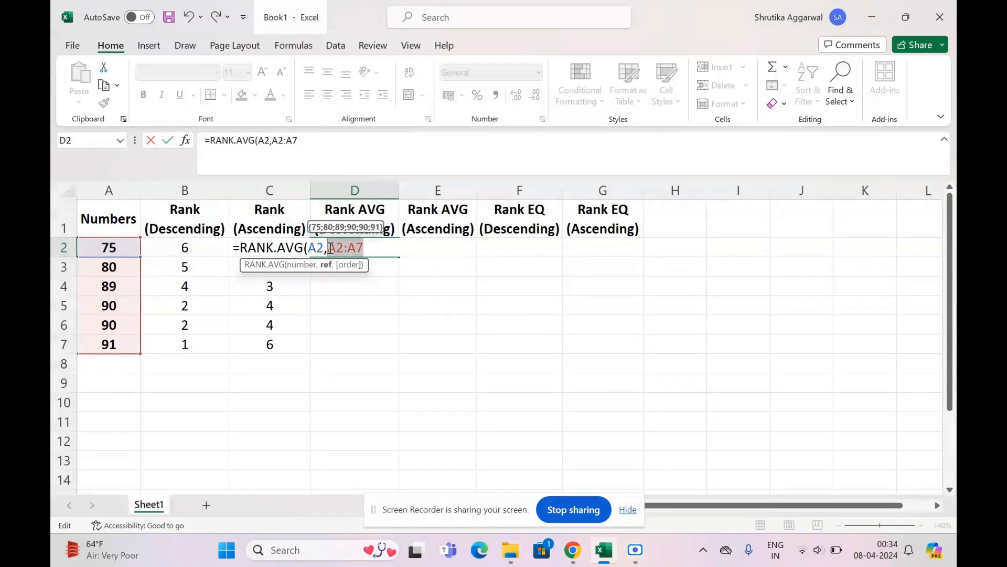
key("F4")
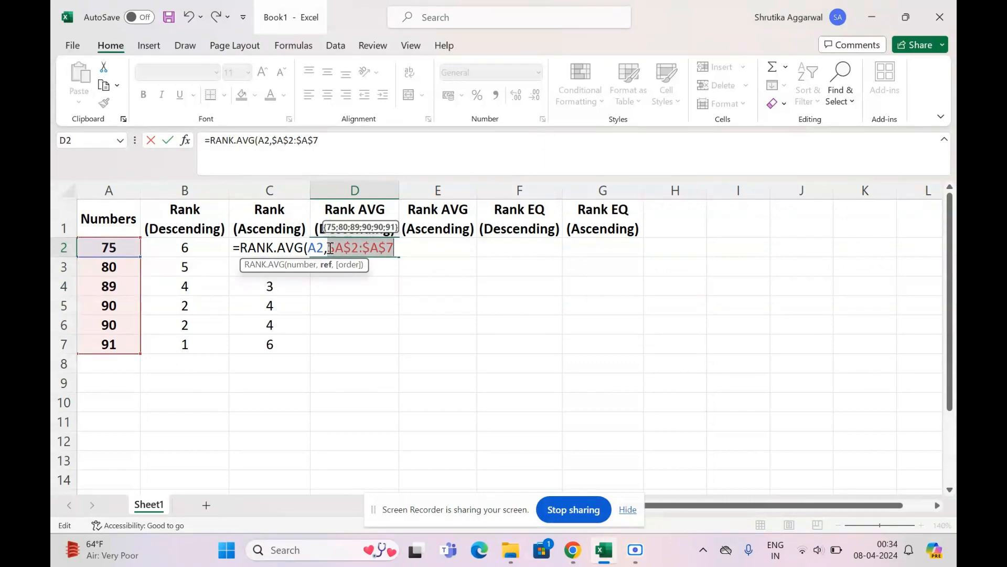
left_click(400, 245)
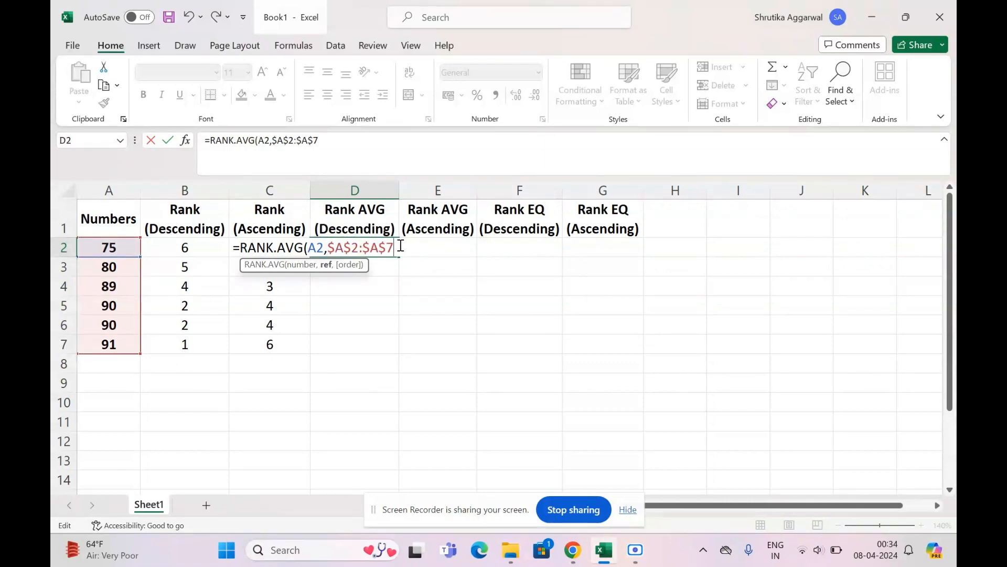
type(",")
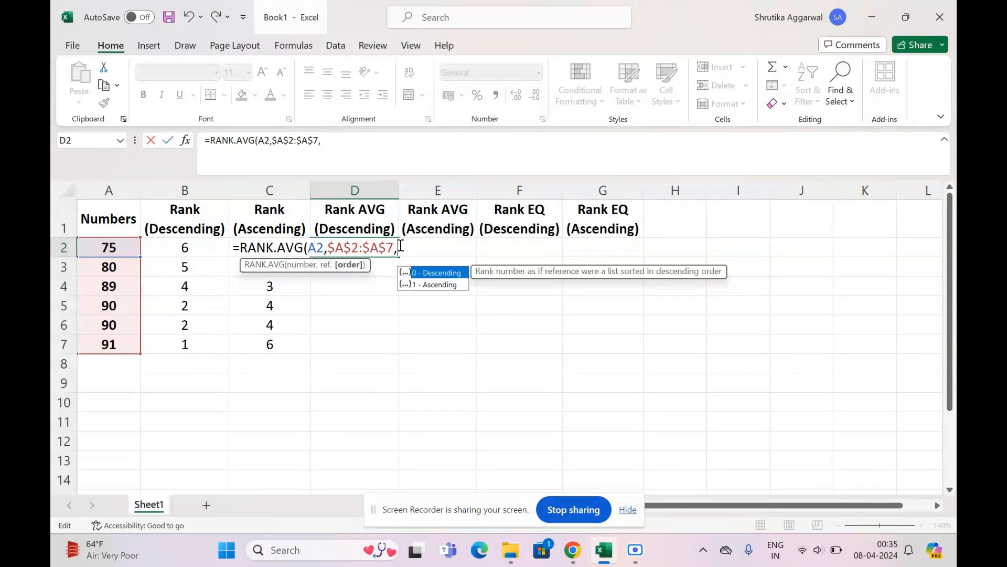
type("0")
type(")")
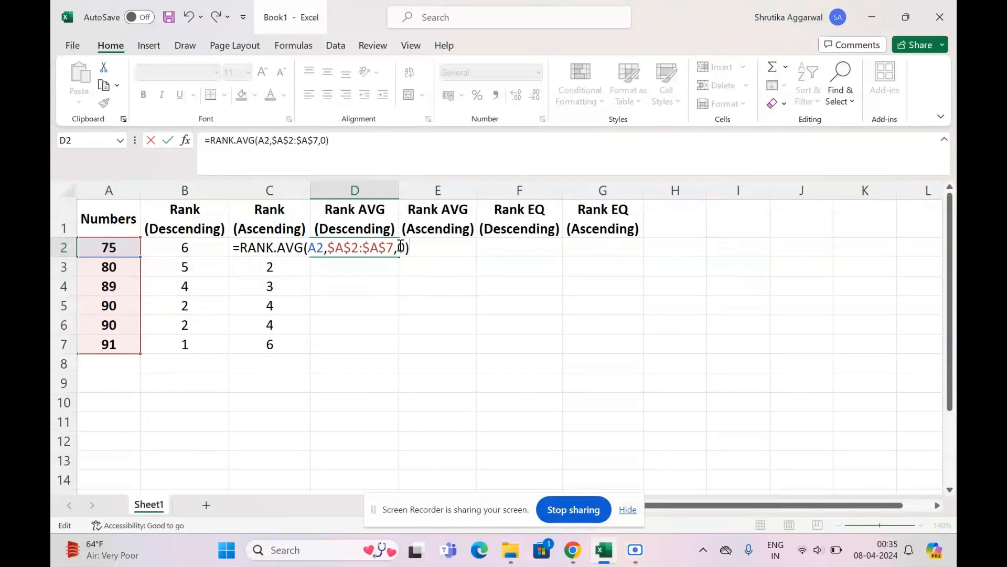
key("Return")
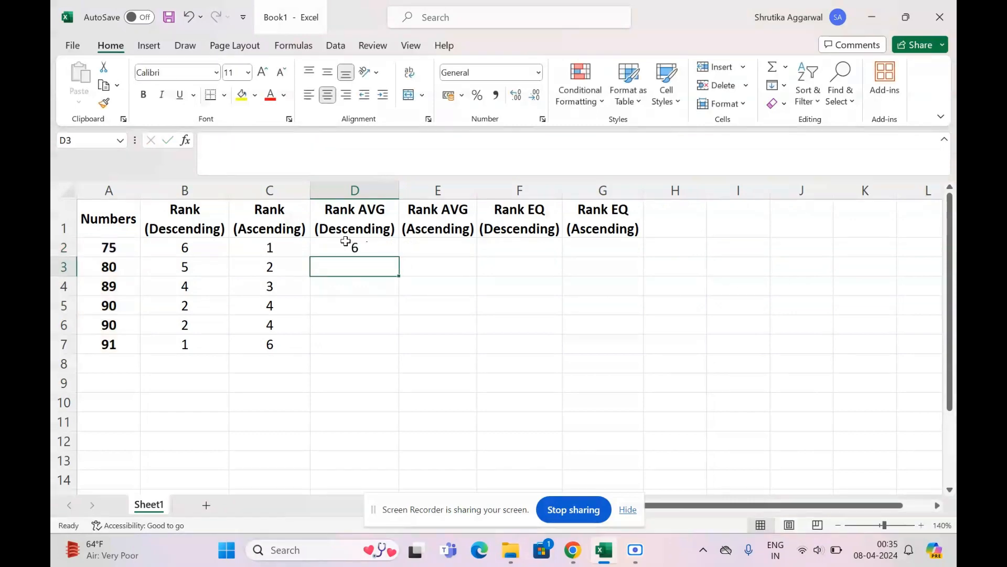
- Compare D2 with the RANK result in B2 and fill the RANK.AVG formula down through D7
left_click(341, 241)
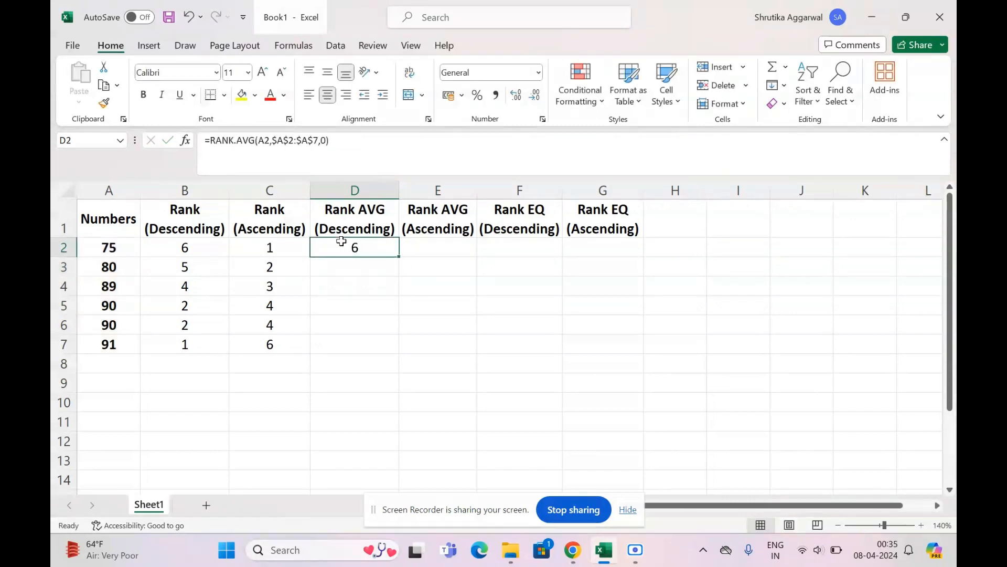
left_click(203, 244)
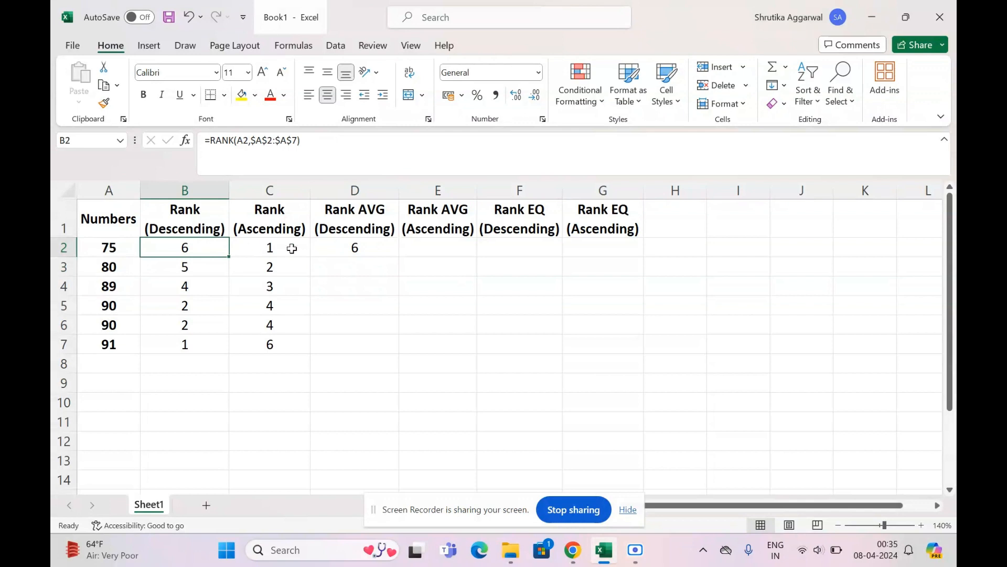
left_click(365, 250)
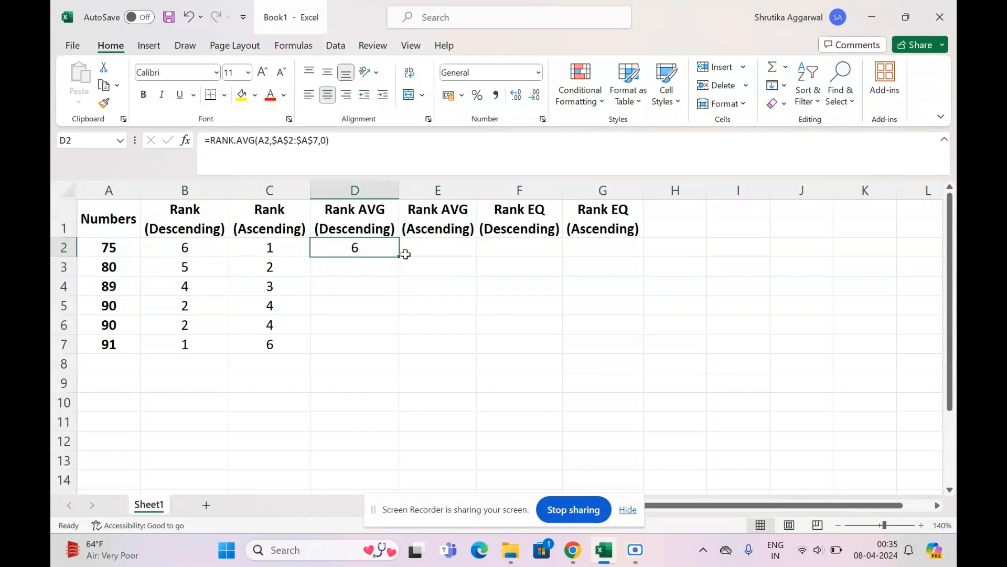
left_click_drag(400, 257, 381, 356)
- Examine the averaged descending ranks in D5:D6 against the RANK results in B5:B6
left_click_drag(365, 310, 366, 323)
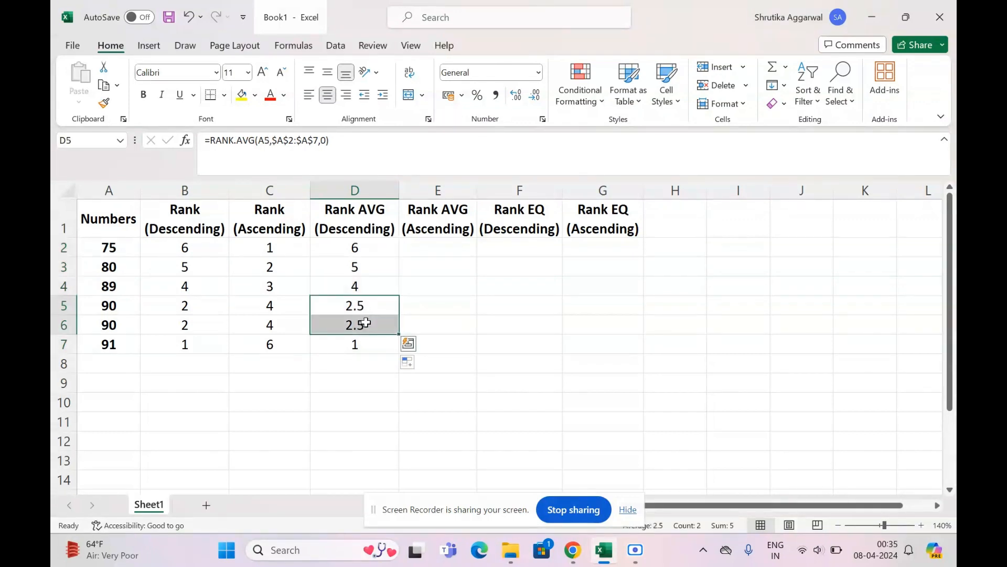
left_click(366, 322)
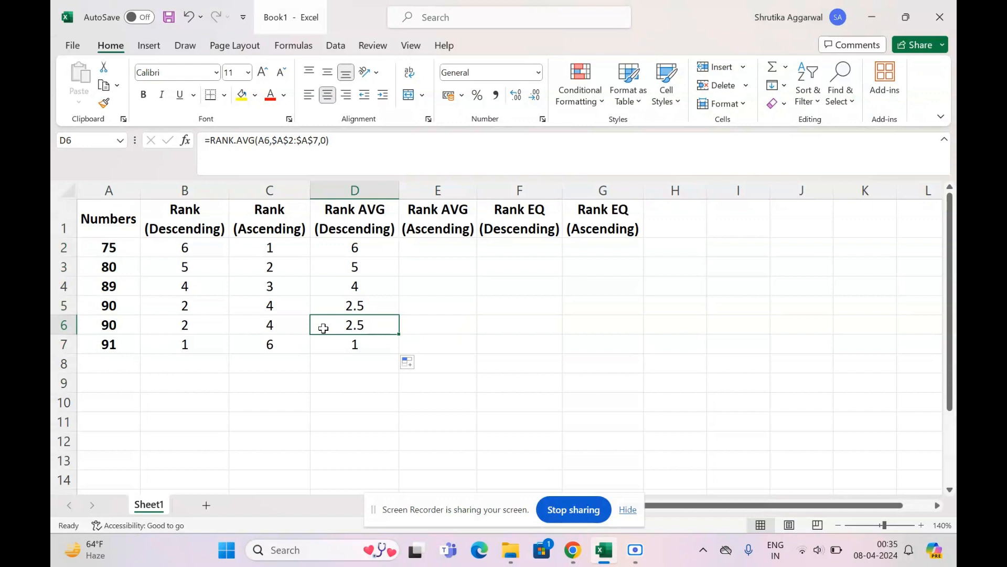
left_click(180, 322)
left_click(176, 307)
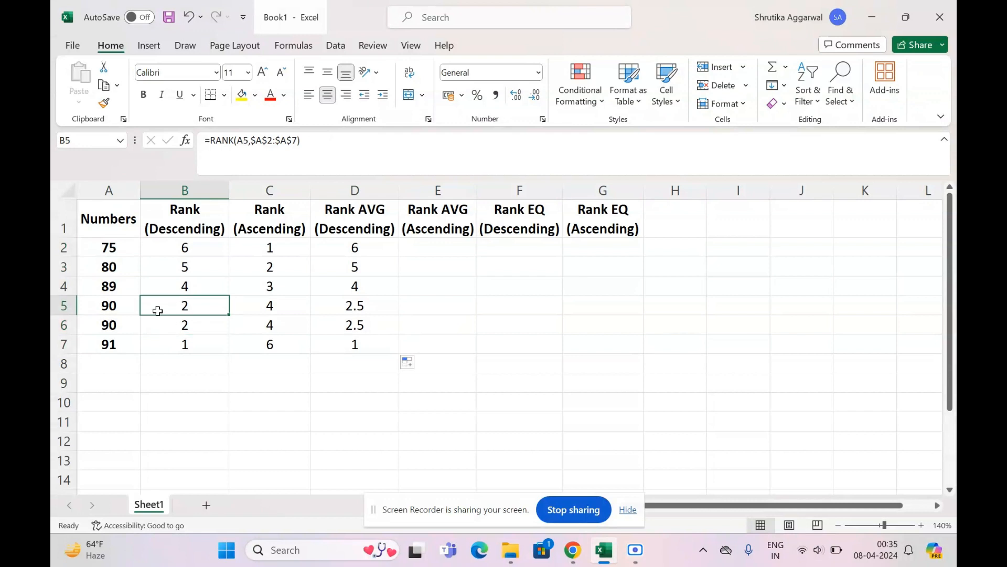
- Trace the duplicate numbers in A5:A6 to their descending ranks in B5:B6 and the averaged rank in D6
left_click(116, 327)
double_click(117, 328)
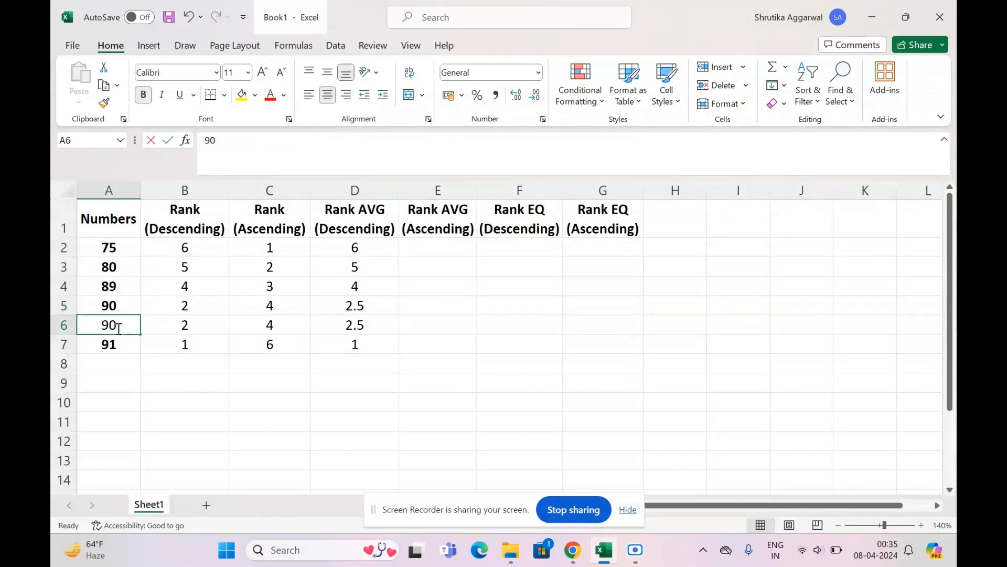
left_click(175, 328)
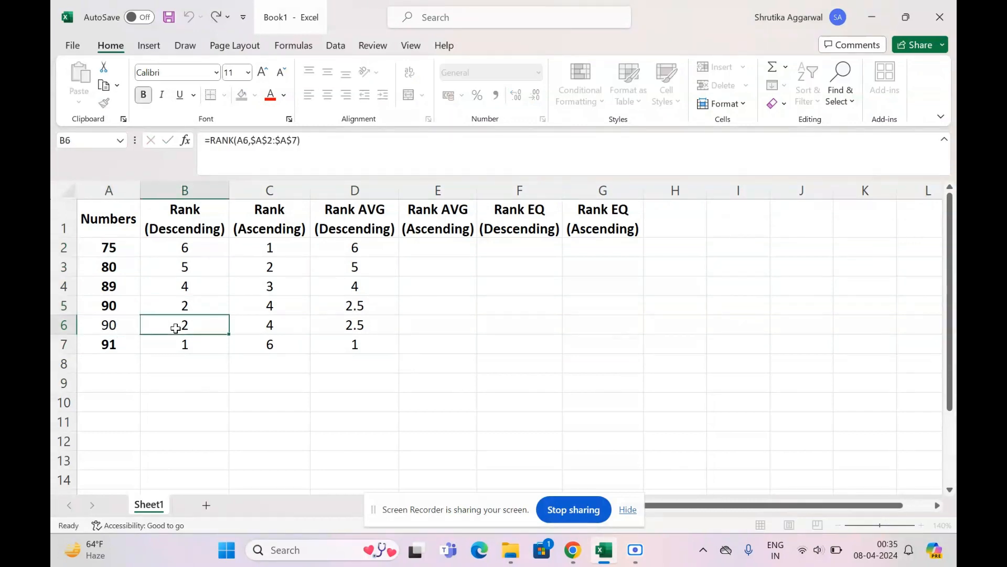
left_click(103, 307)
left_click(166, 308)
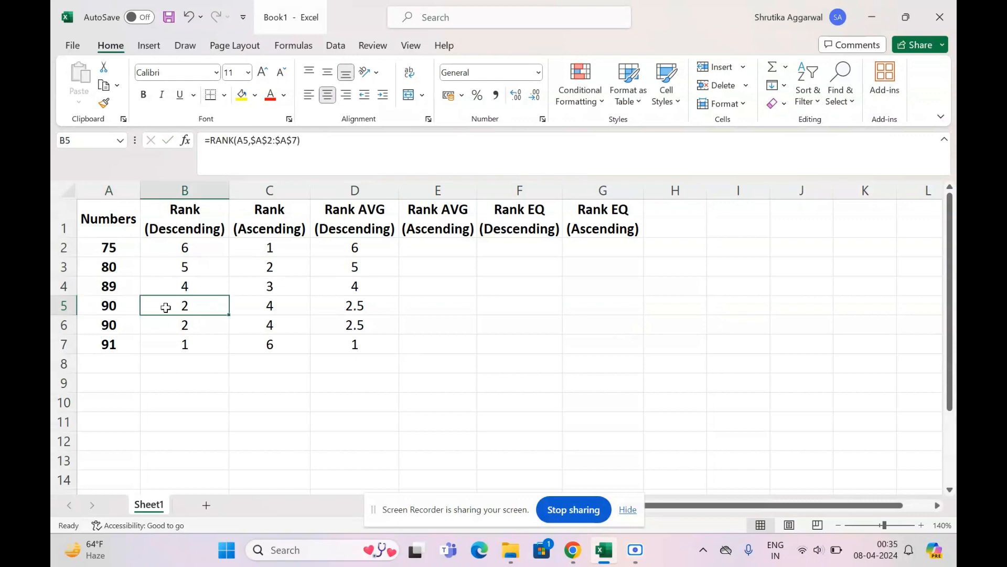
left_click_drag(171, 330, 166, 307)
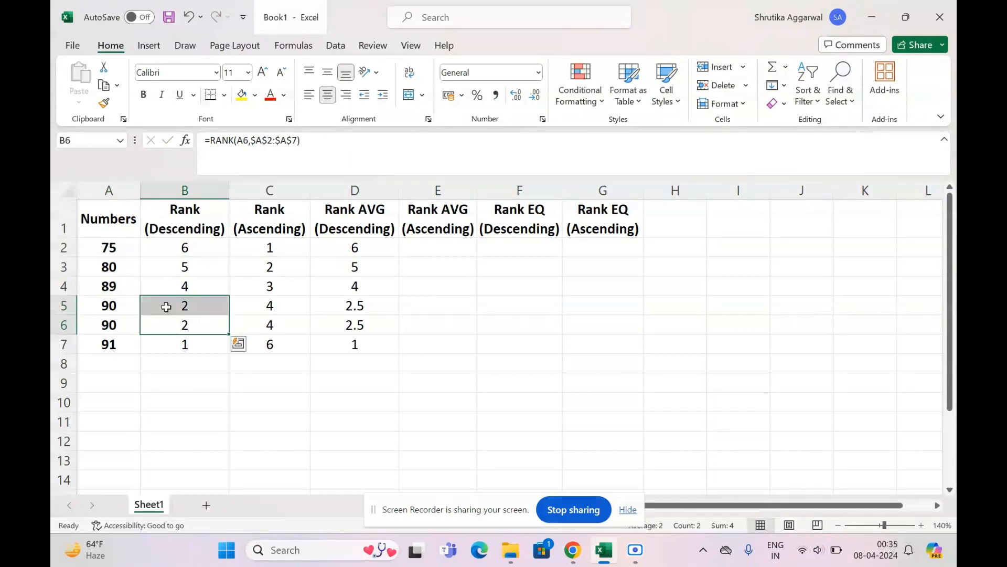
left_click(377, 326)
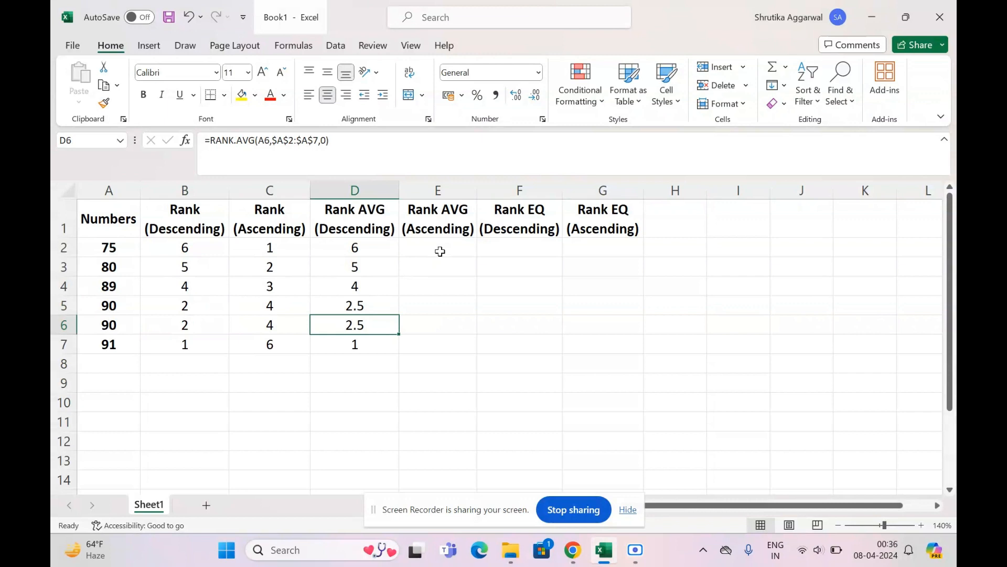
- Locate the first ascending Rank AVG cell, E2, and review the tied ascending ranks in C5:C6 for the duplicate numbers
left_click(439, 252)
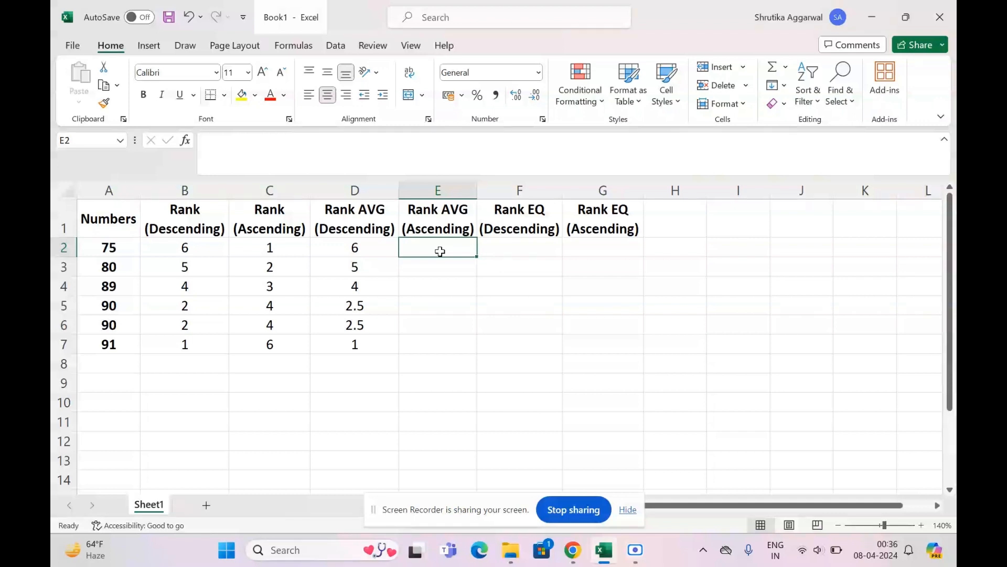
left_click_drag(281, 306, 287, 324)
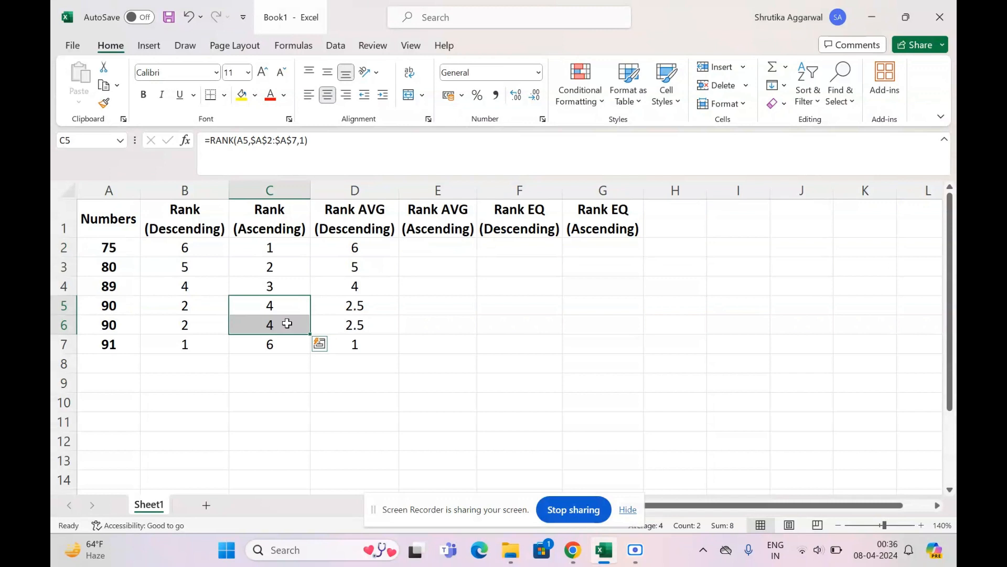
left_click(274, 298)
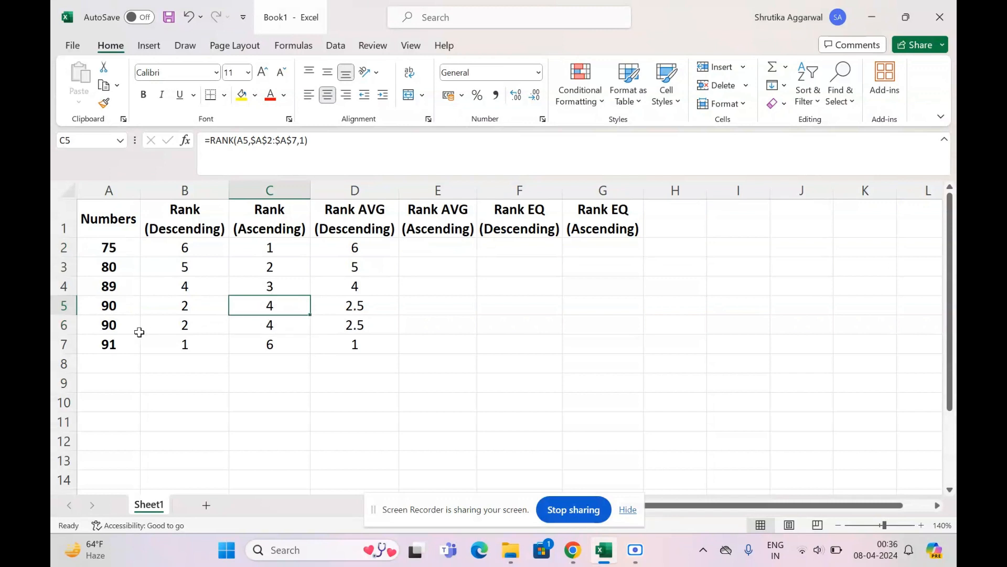
left_click(115, 325)
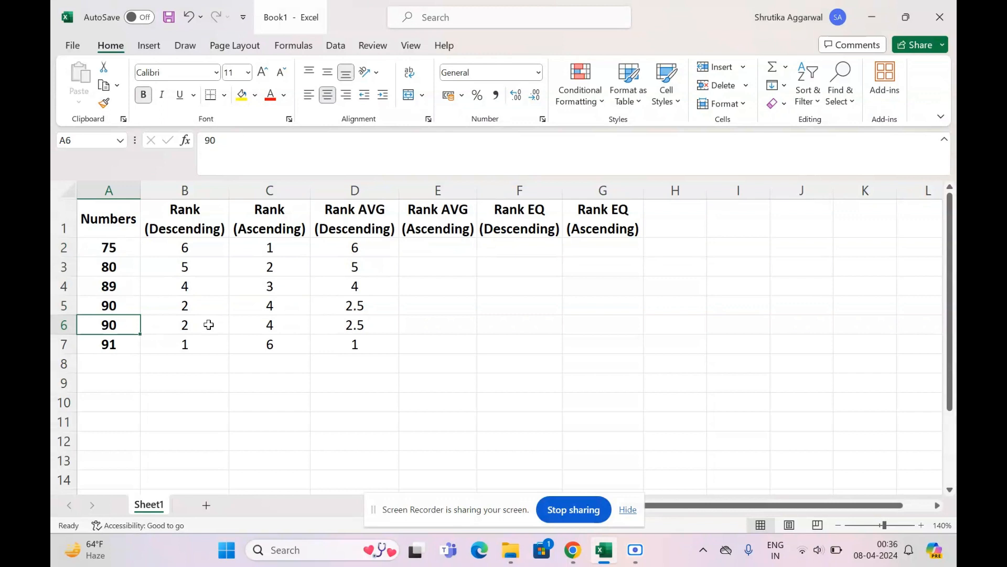
left_click(281, 325)
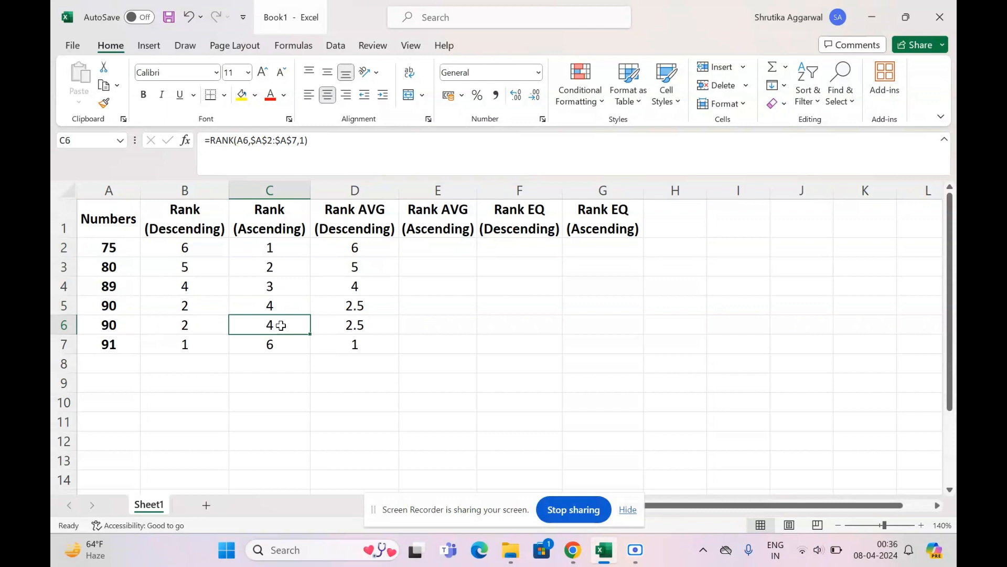
- Start a RANK.AVG formula in E2 with A2 as the number and A2:A7 as the reference range
left_click(447, 246)
type("=")
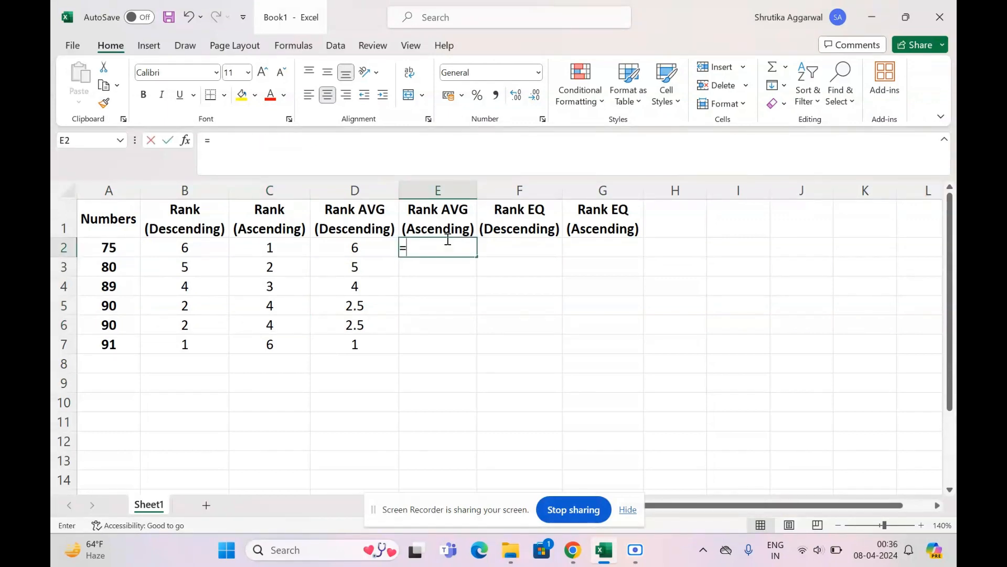
type("RA")
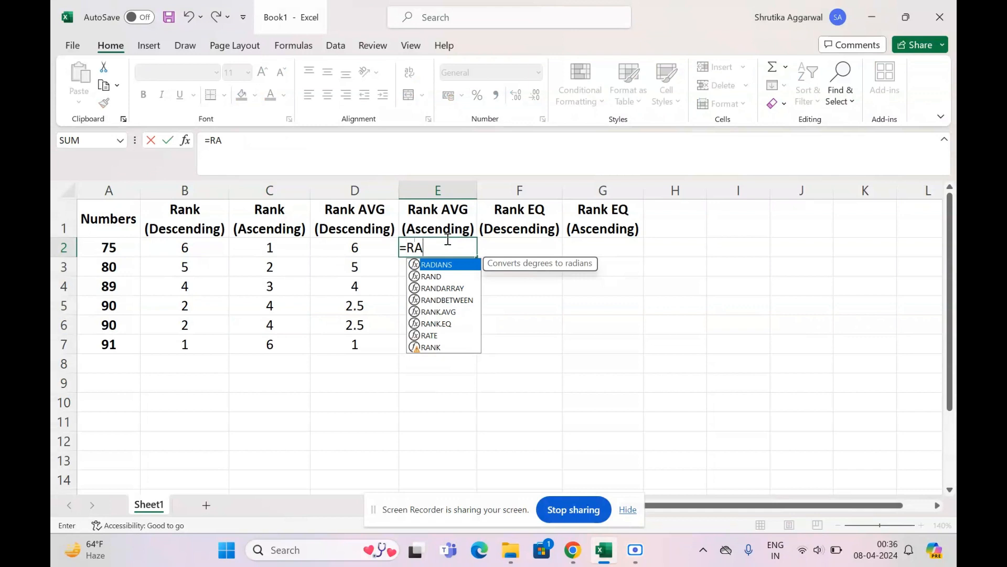
double_click(441, 312)
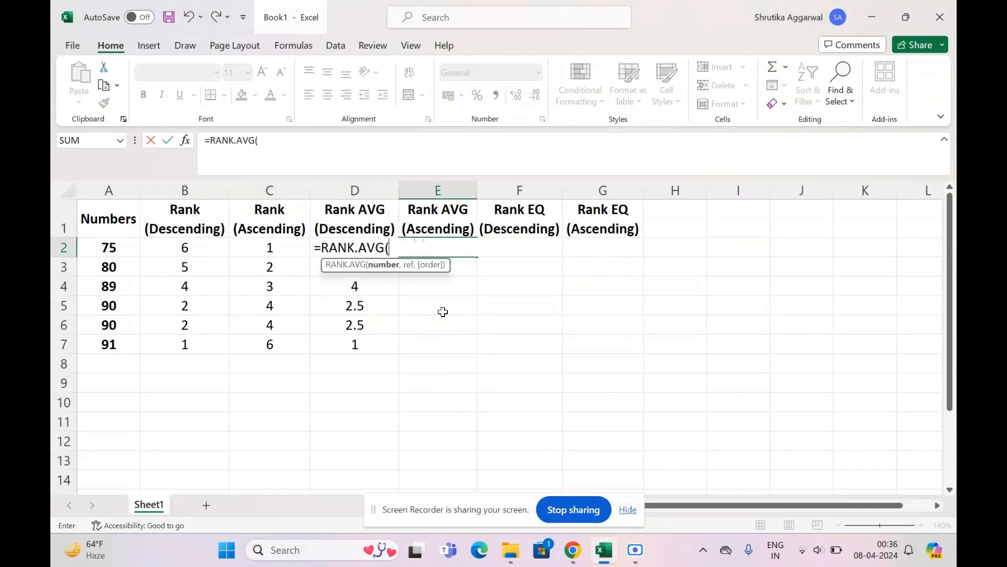
left_click(120, 246)
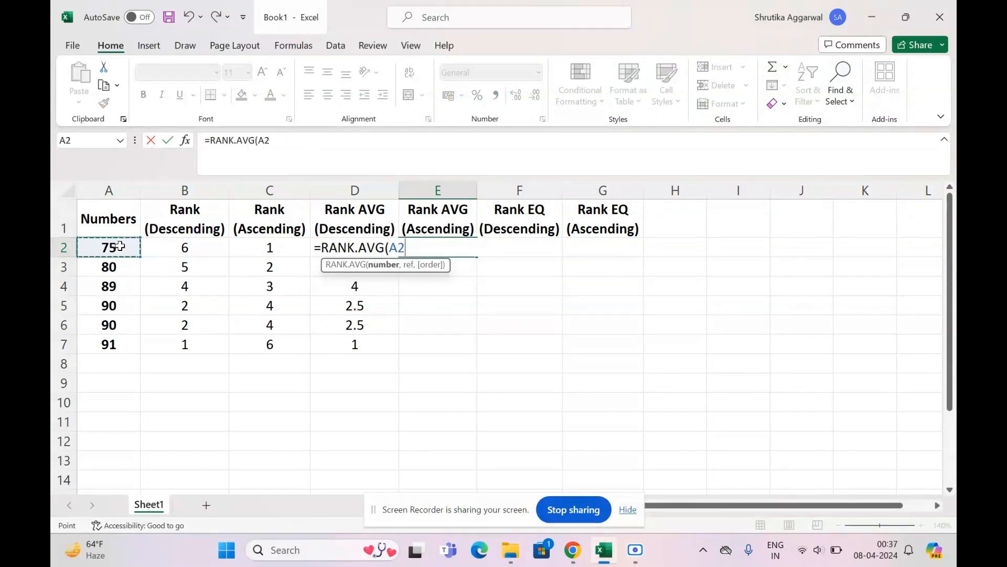
type(",")
left_click_drag(120, 246, 126, 346)
- Make E2's reference range absolute as $A$2:$A$7 and complete the RANK.AVG formula with order 1 for ascending
left_click_drag(298, 140, 275, 140)
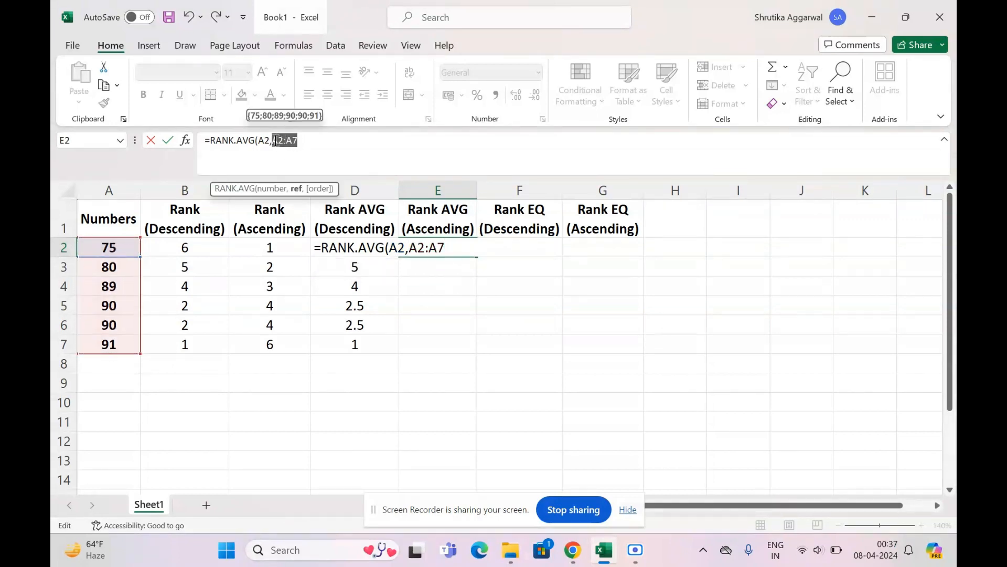
key("F4")
left_click(344, 141)
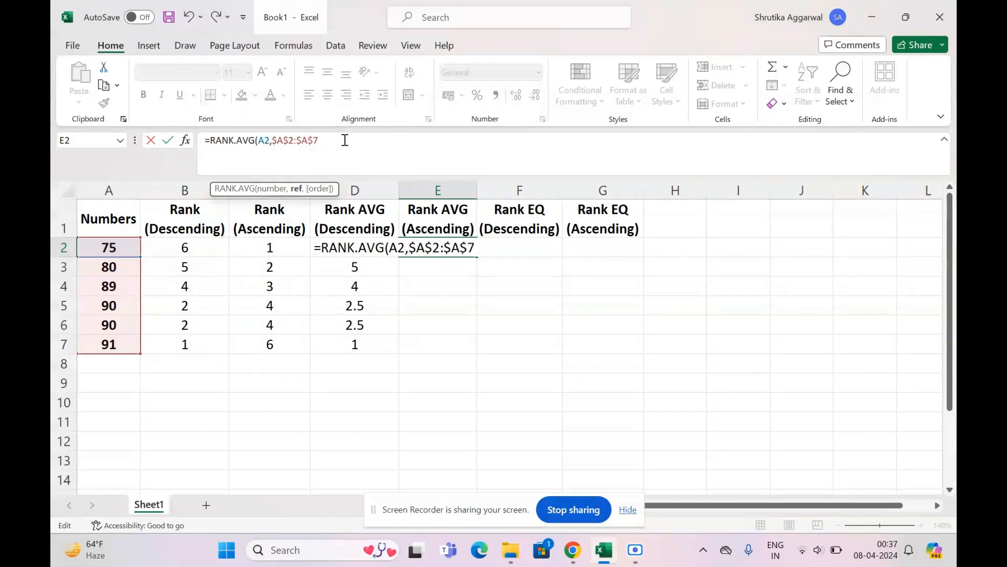
type(",")
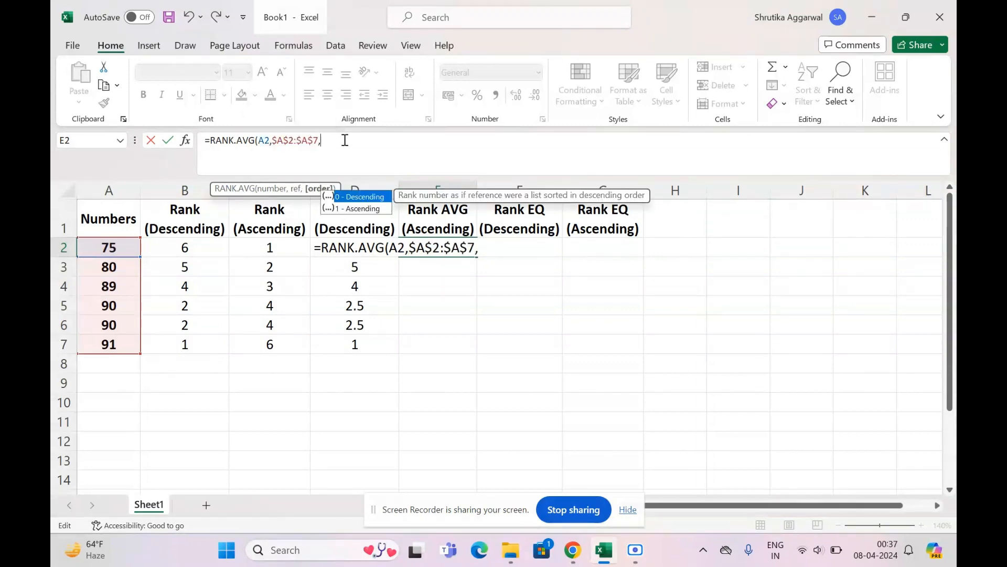
type("1)")
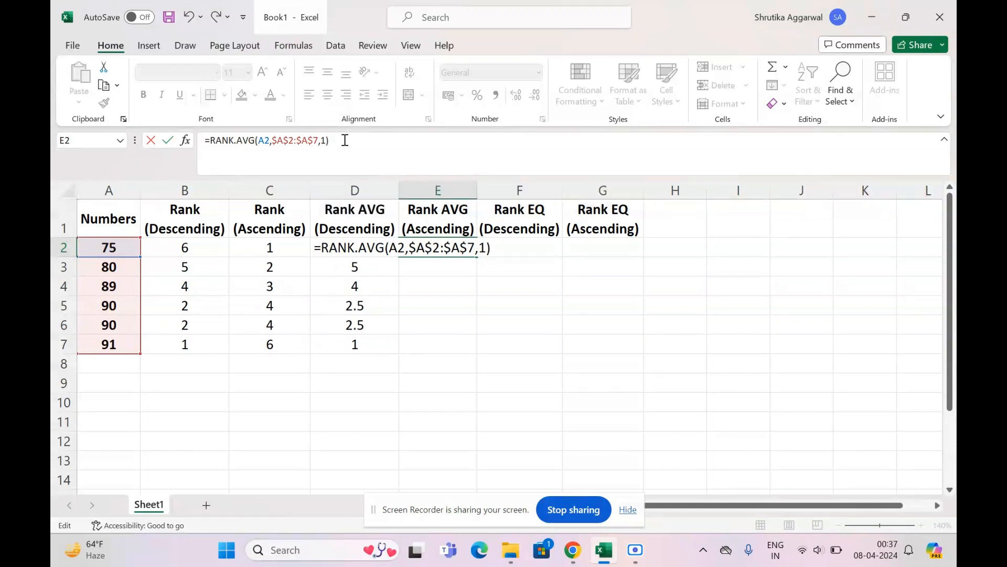
key("Return")
- Fill the ascending RANK.AVG formula from E2 down through E7 and check the averaged ranks of the duplicates in E5:E6
left_click(452, 242)
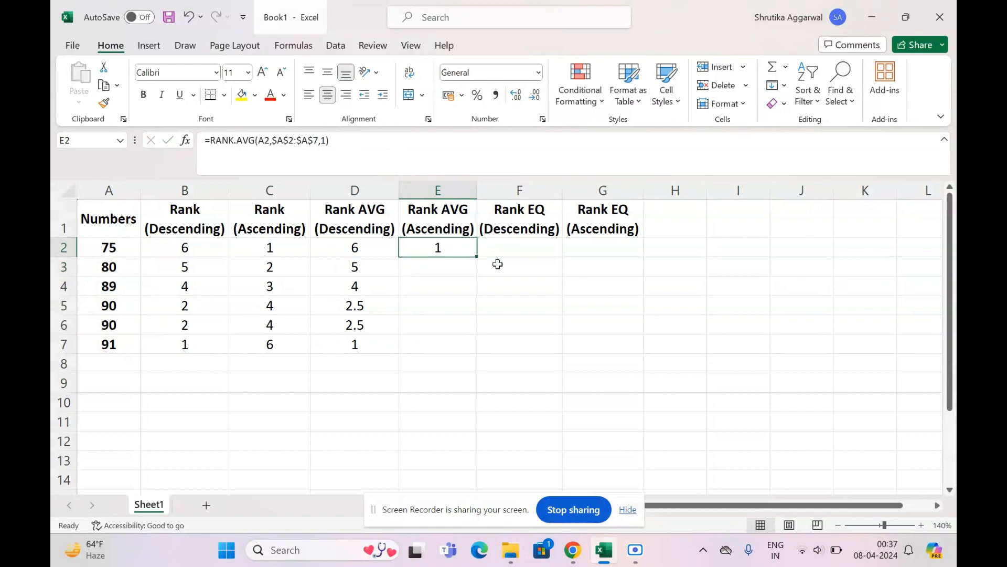
left_click_drag(477, 256, 473, 354)
left_click_drag(446, 304, 447, 320)
left_click(506, 308)
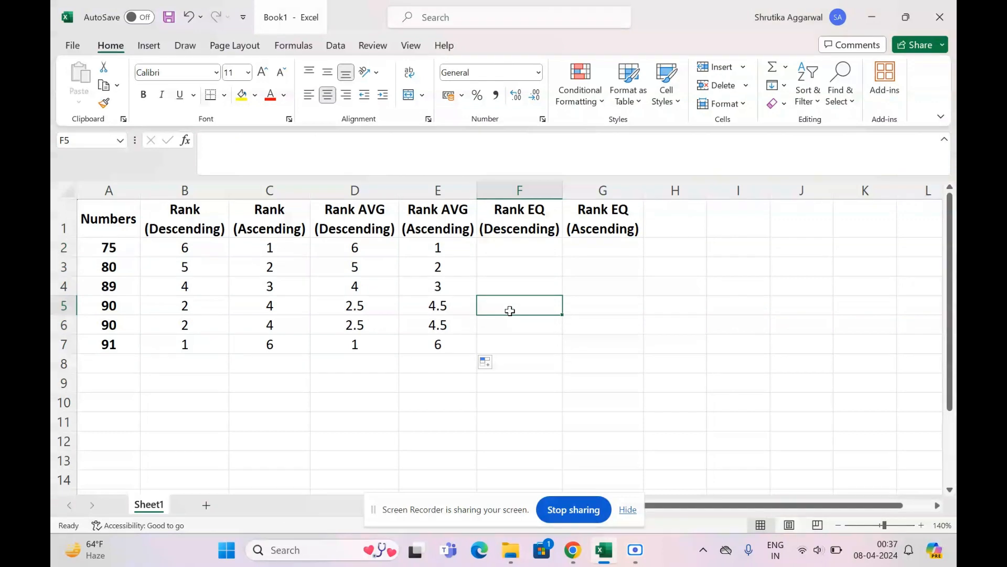
- Start a RANK.EQ formula in F2 with A2 as the number and A2:A7 as the reference range
left_click(525, 248)
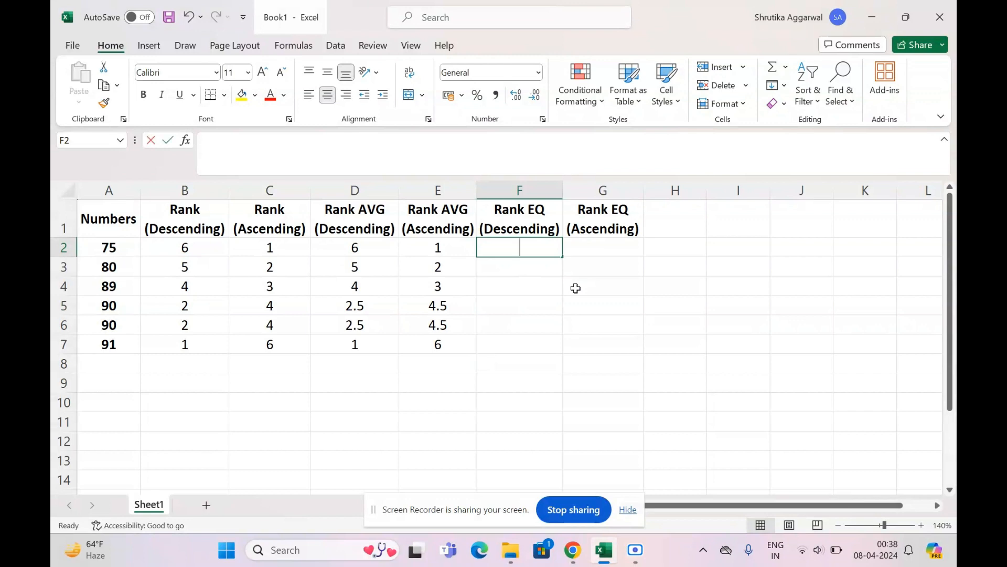
type("=RA")
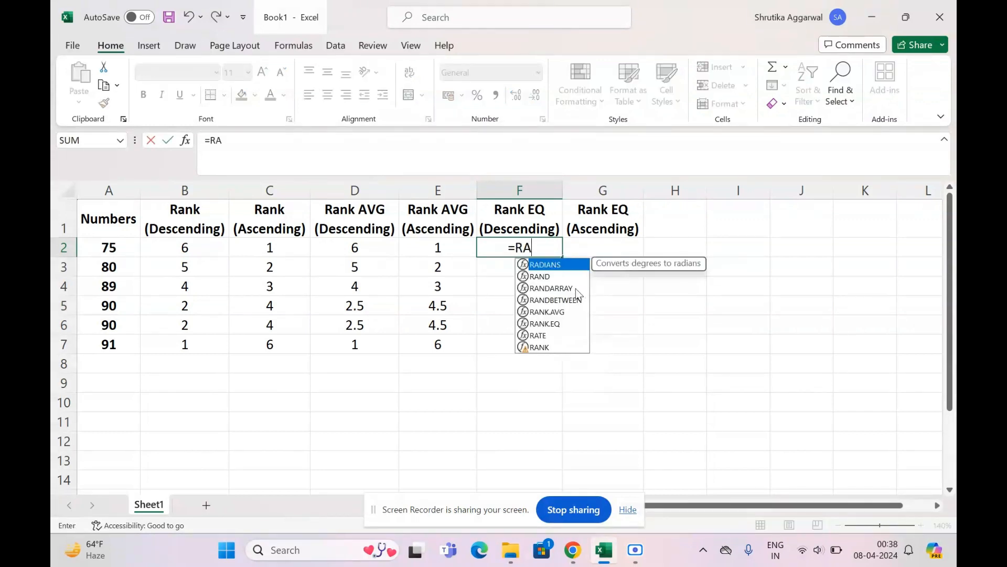
type("NK")
left_click(540, 277)
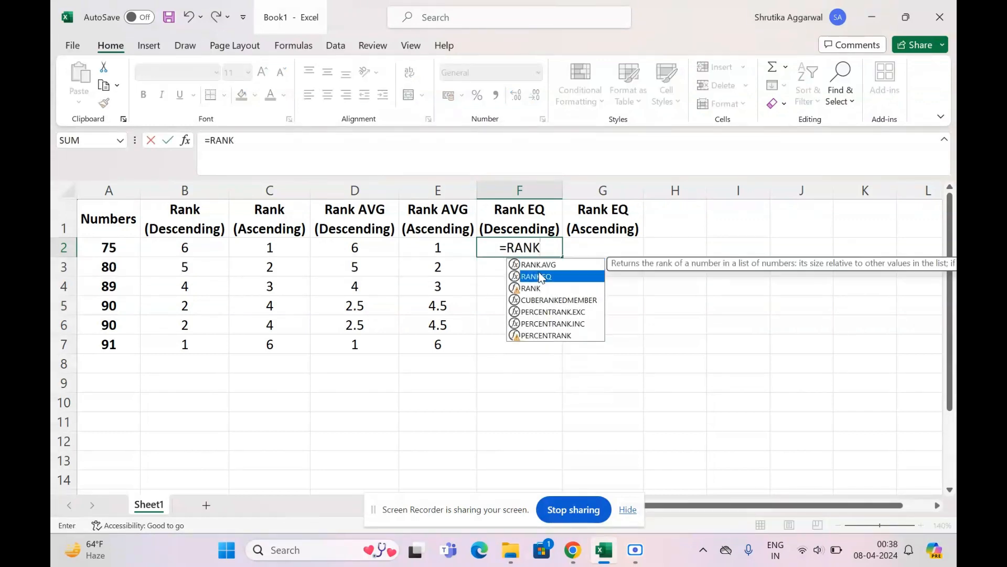
double_click(541, 277)
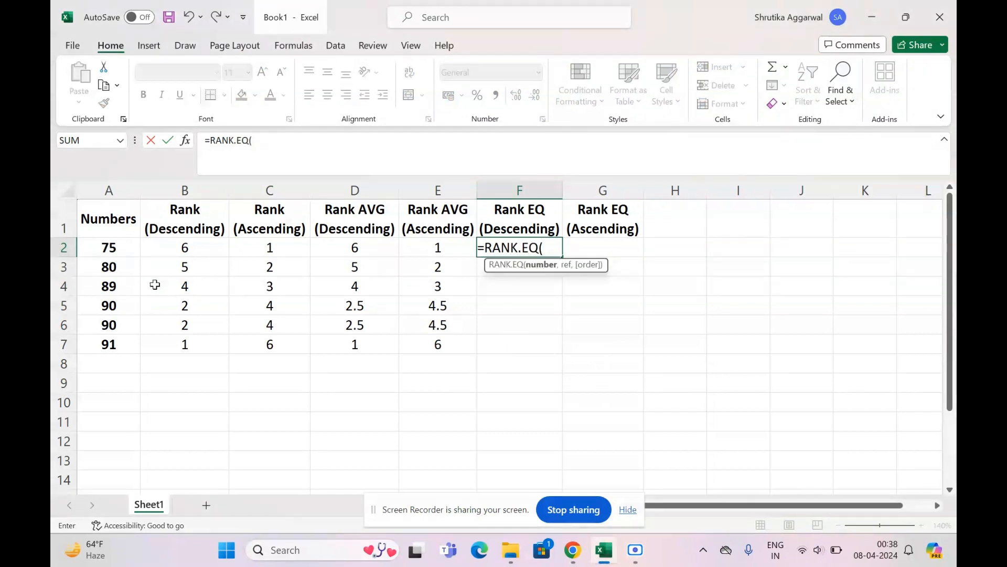
left_click(122, 247)
type(",")
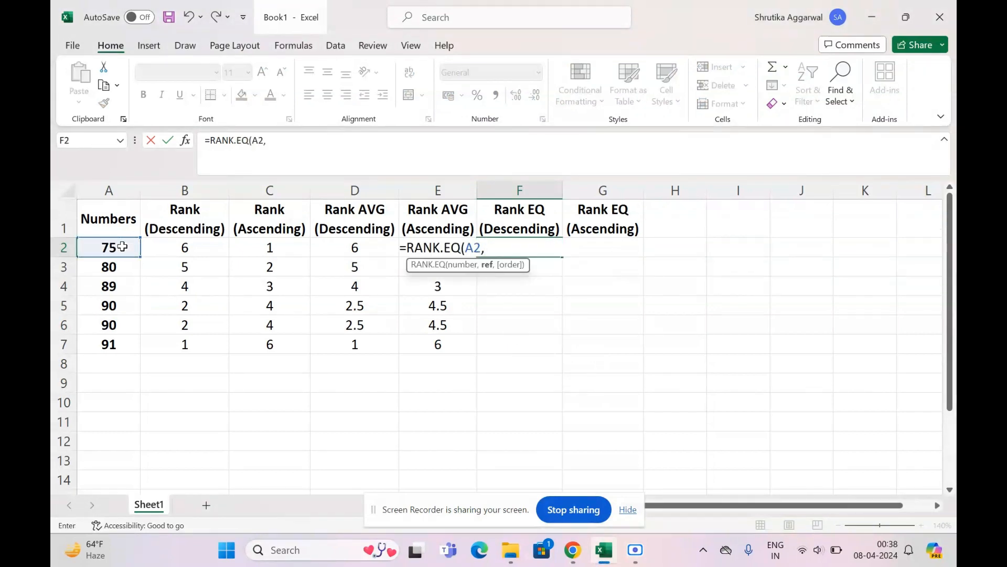
left_click_drag(107, 250, 121, 342)
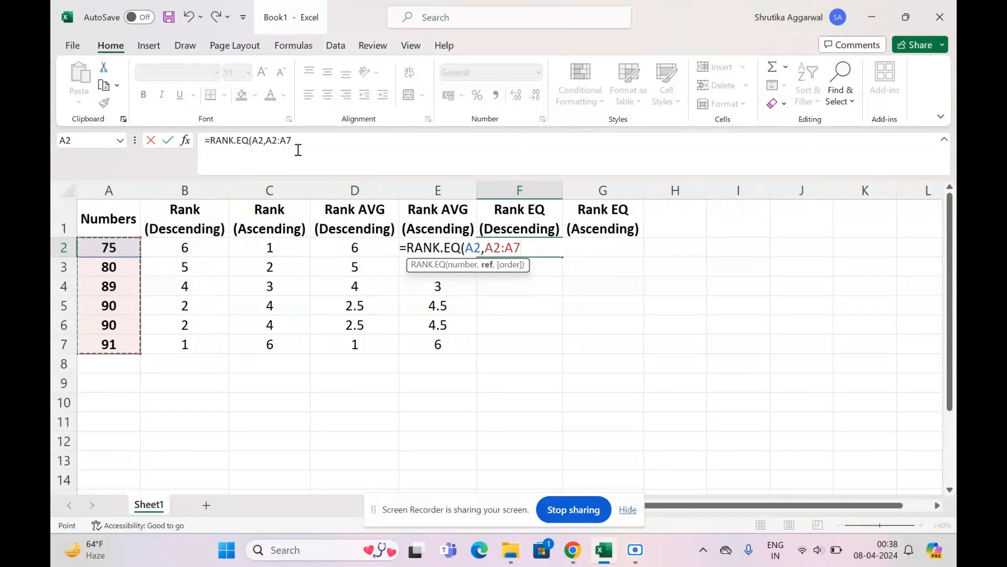
- Lock F2's reference range as $A$2:$A$7 and complete the RANK.EQ formula without an order argument
left_click_drag(297, 147, 267, 135)
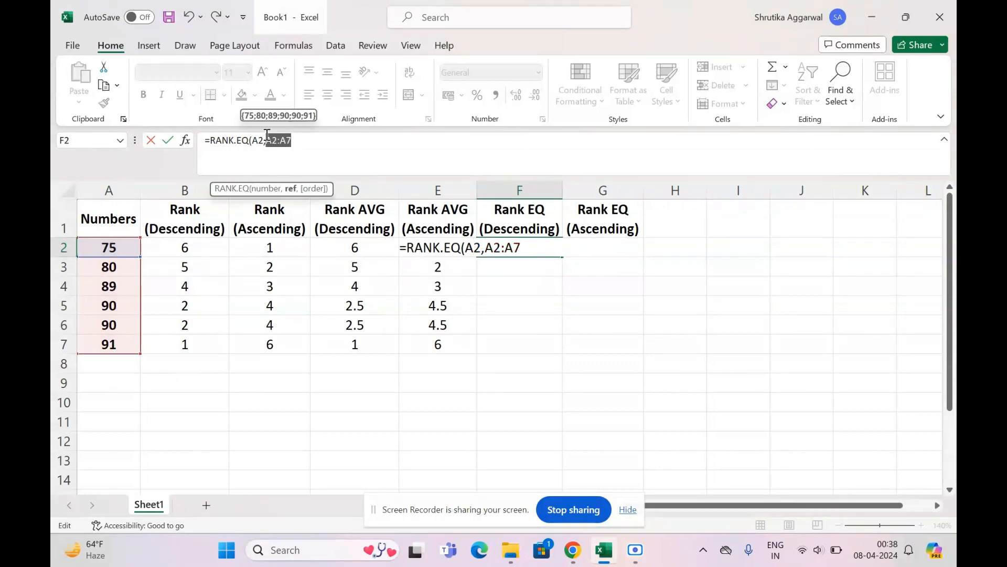
key("F4")
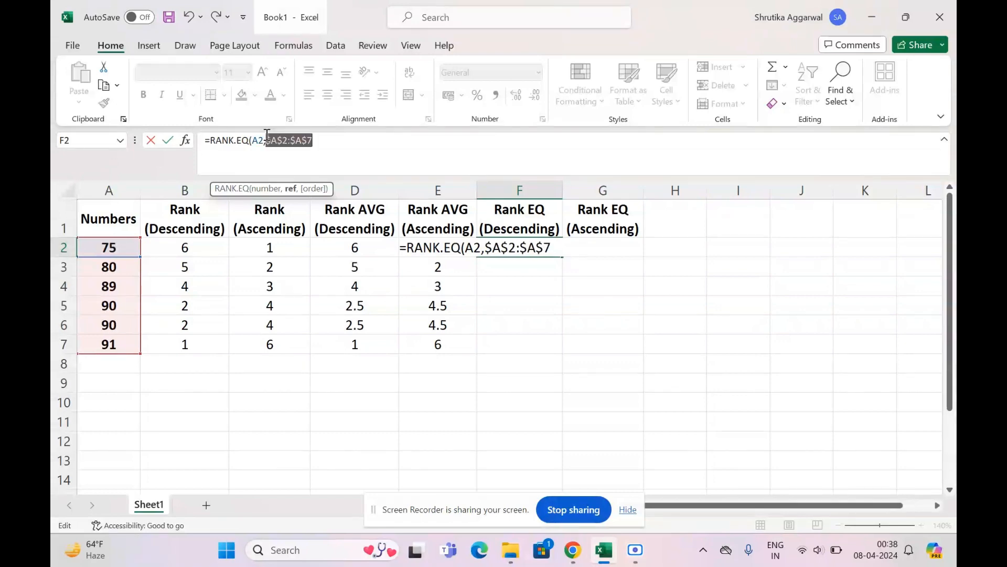
left_click(337, 135)
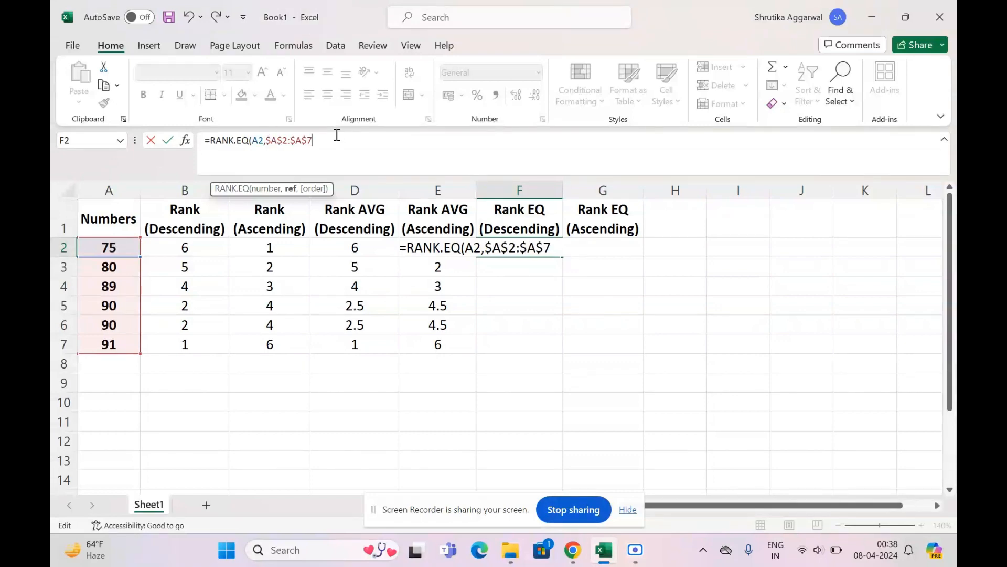
type(")")
key("Return")
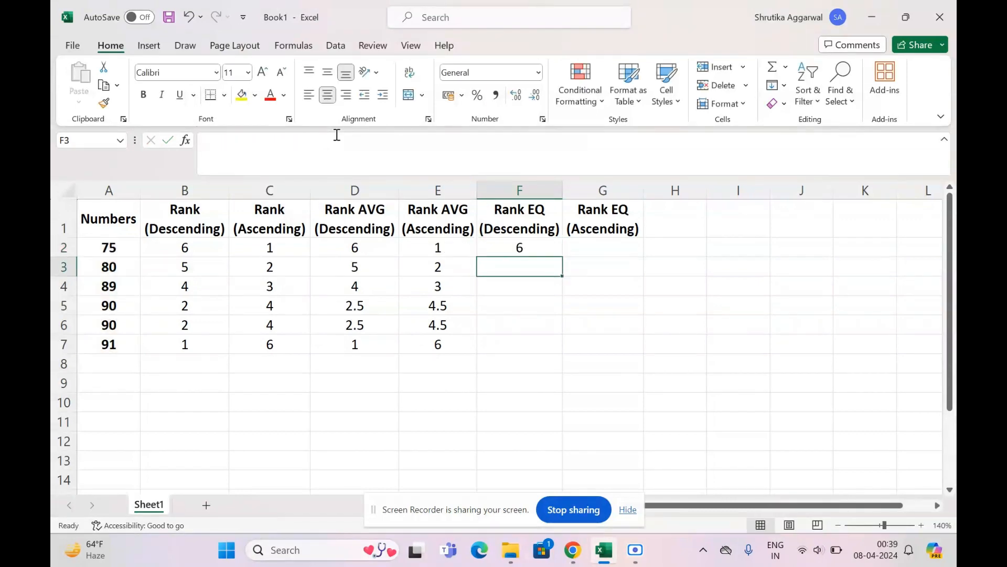
- Fill the RANK.EQ formula from F2 down through F7 and compare the results with the RANK values in B2:B7
left_click(521, 250)
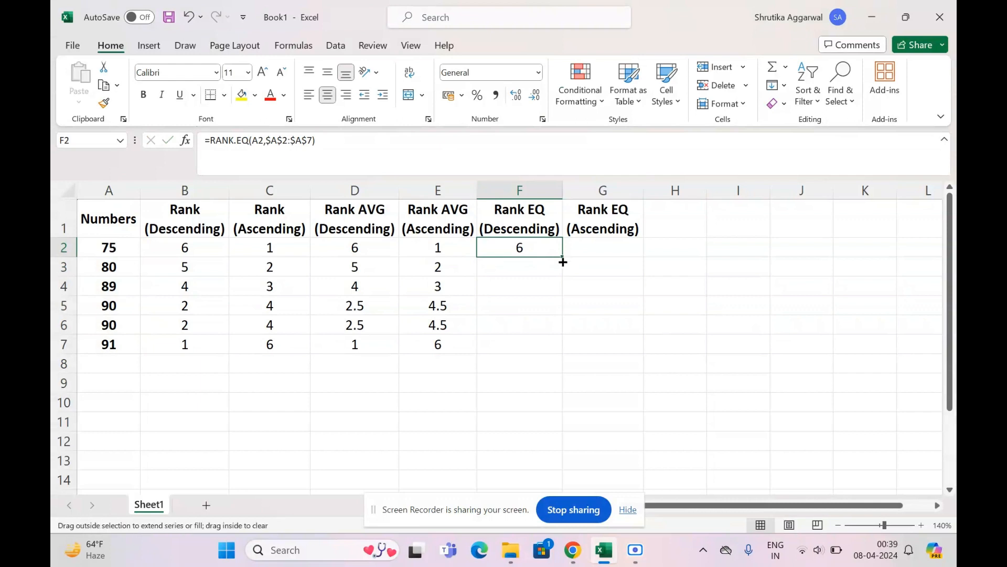
left_click_drag(565, 257, 555, 355)
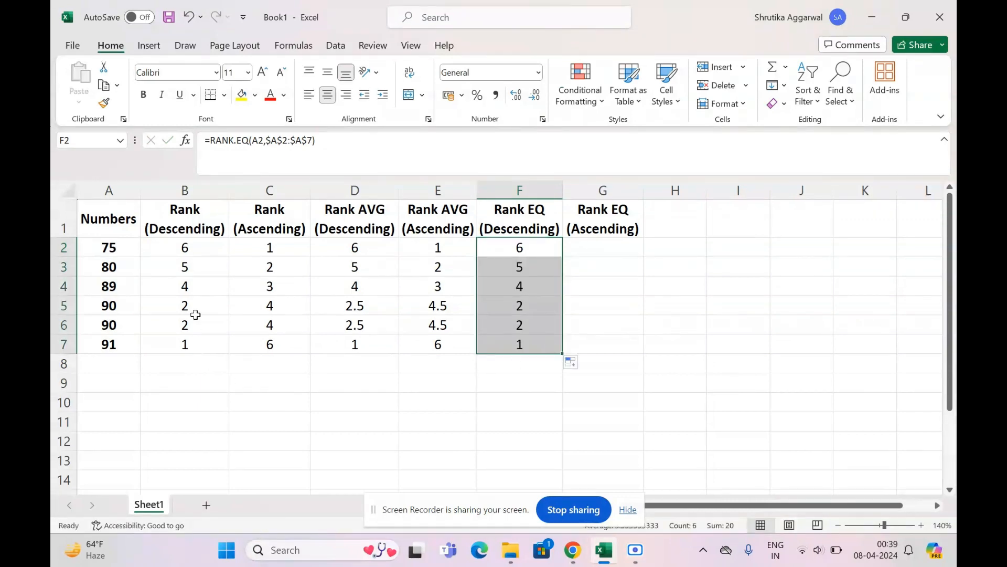
left_click_drag(202, 250, 223, 349)
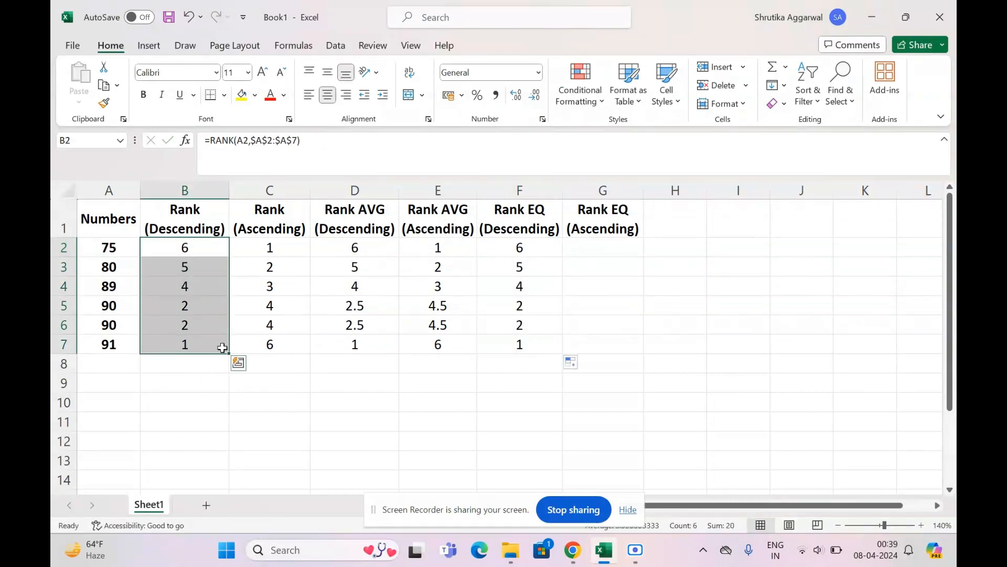
left_click_drag(521, 249, 523, 346)
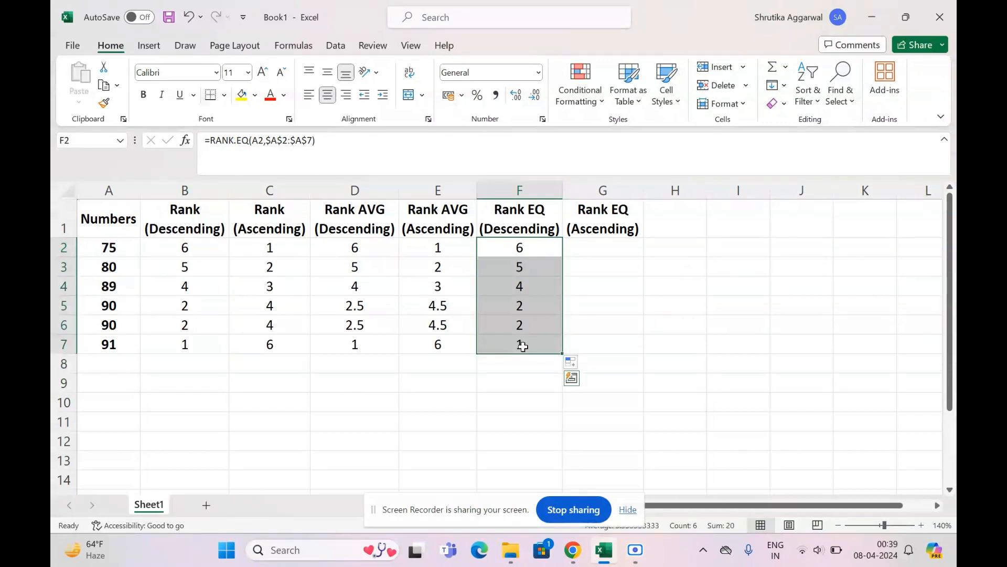
- Start a RANK.EQ formula in G2 for the ascending rank, using A2 as the number and A2:A7 as the reference range
left_click(603, 254)
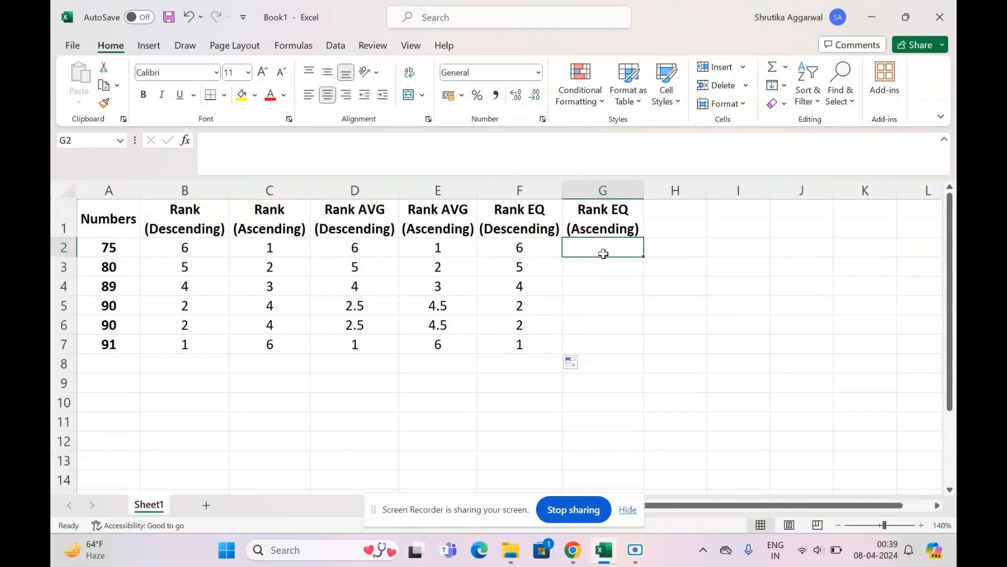
type("=")
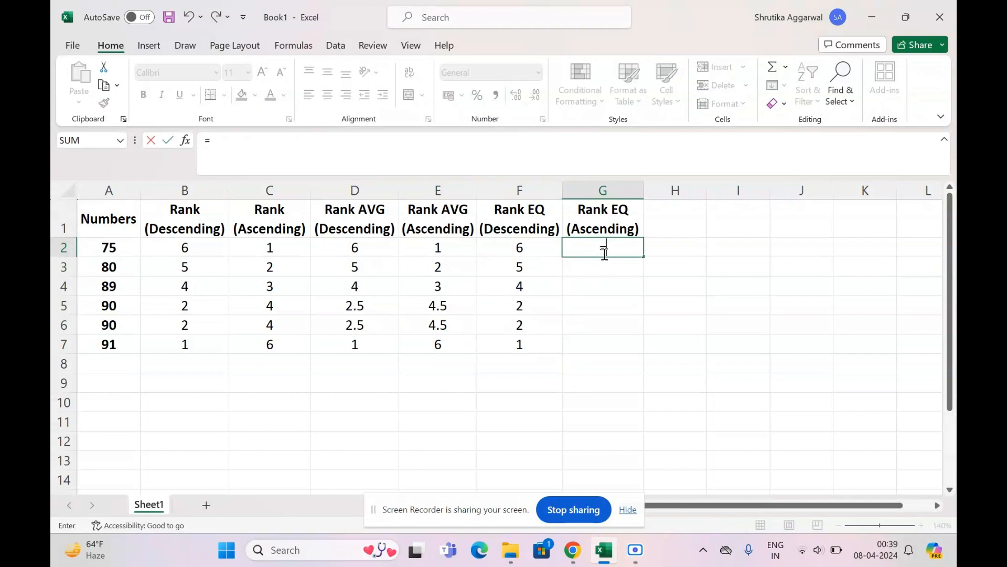
type("RANK")
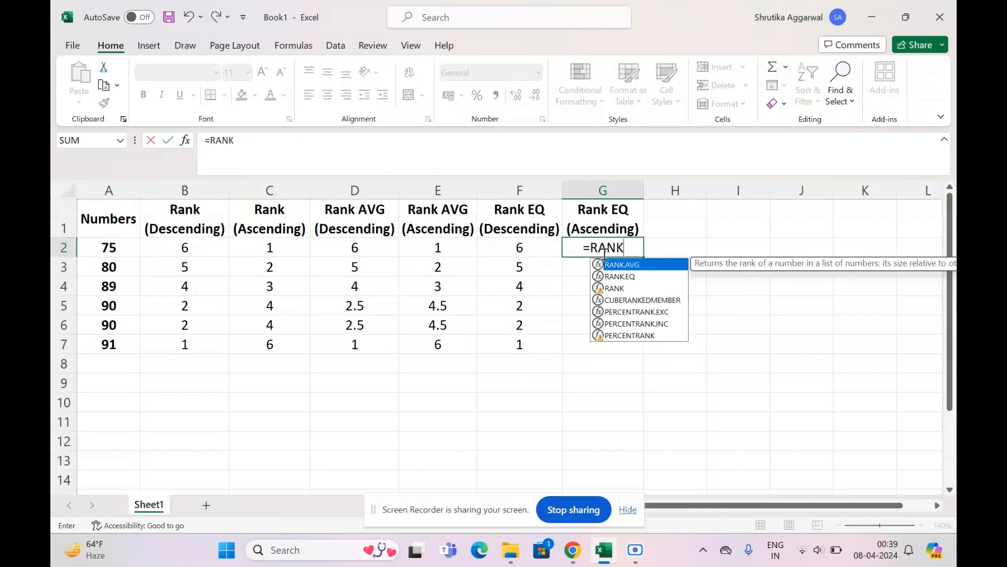
double_click(644, 277)
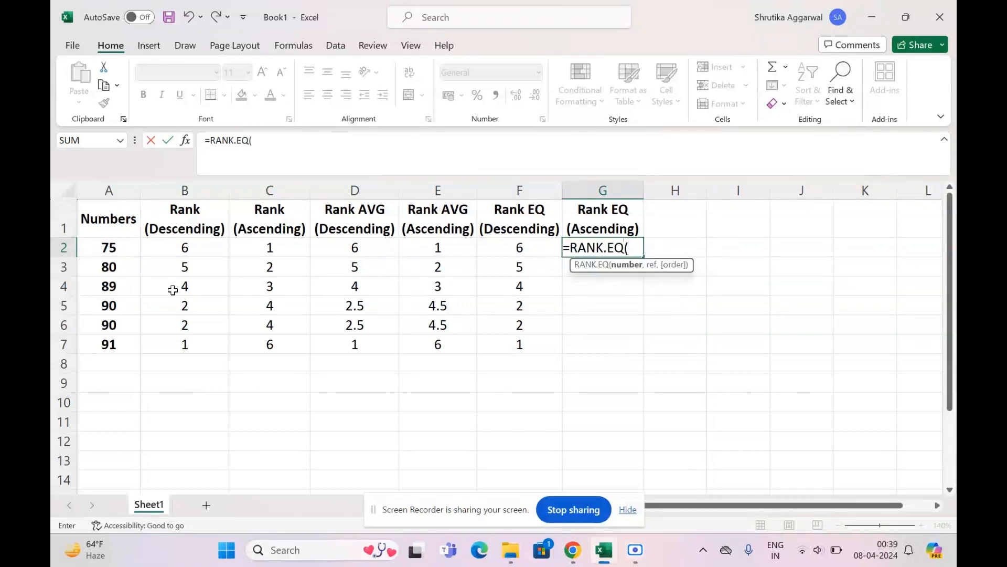
left_click(117, 251)
type(",")
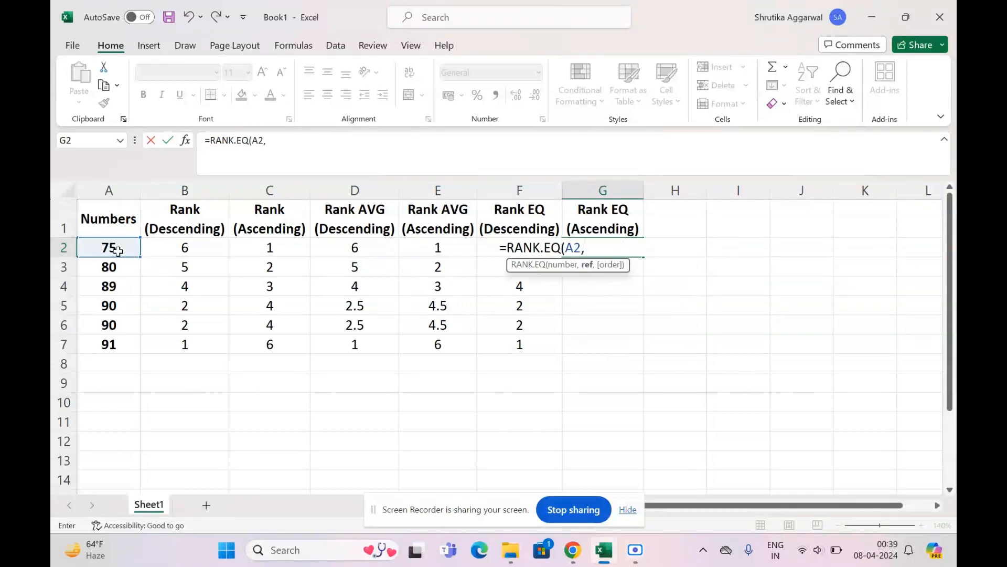
left_click_drag(118, 251, 128, 342)
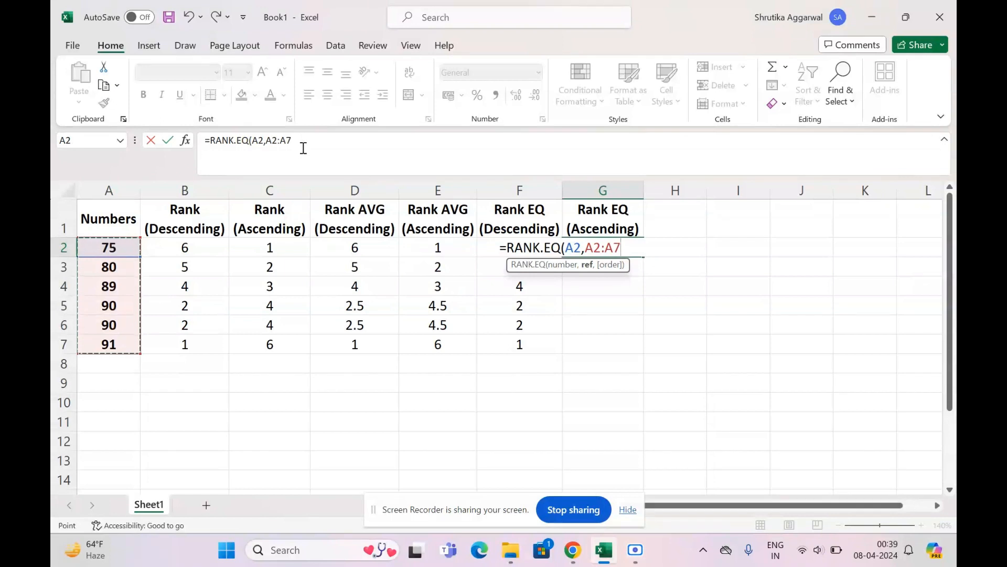
- Complete G2's RANK.EQ formula with the absolute range $A$2:$A$7 and order 1 for ascending, and reselect the cell
left_click_drag(293, 140, 268, 138)
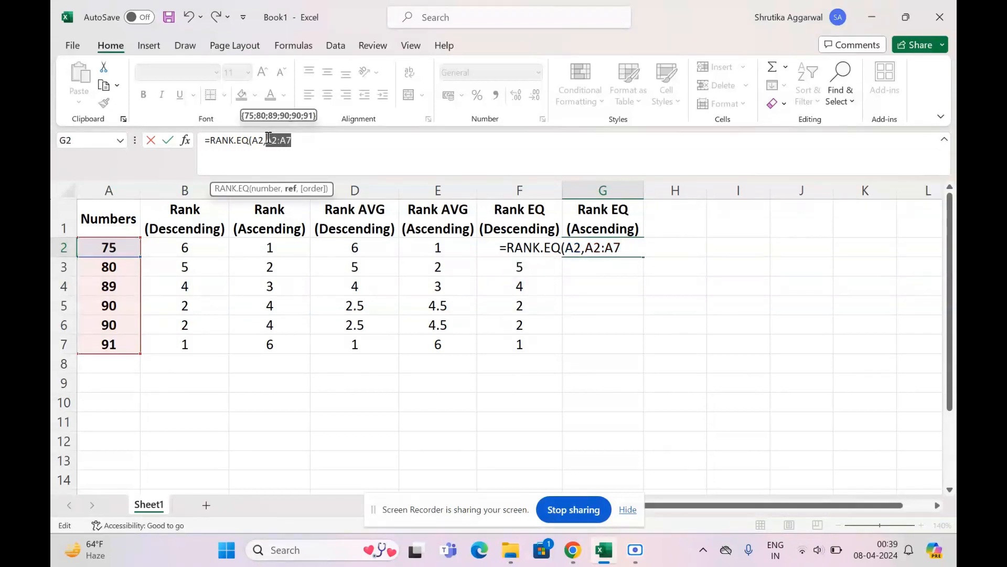
key("F4")
left_click(330, 138)
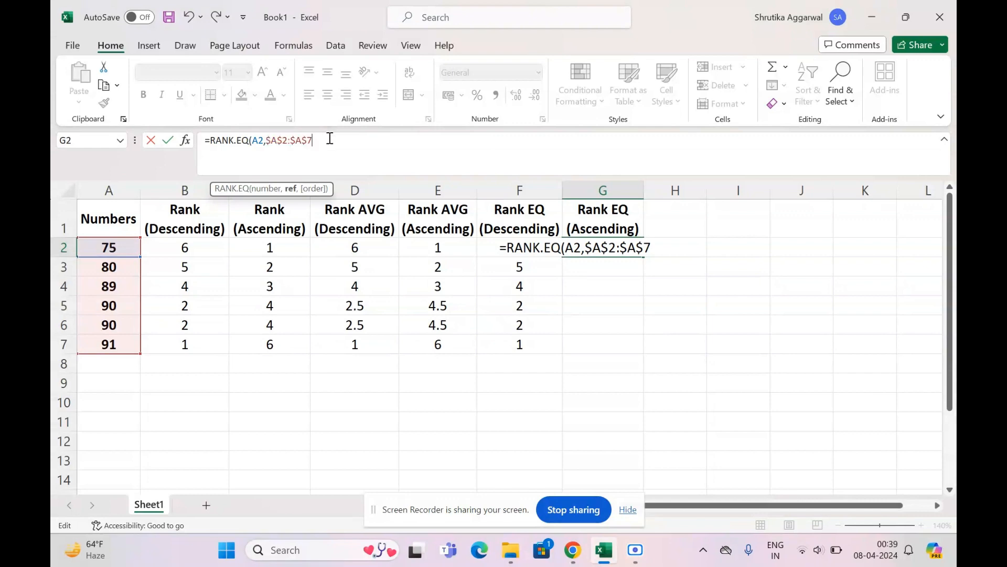
type(",")
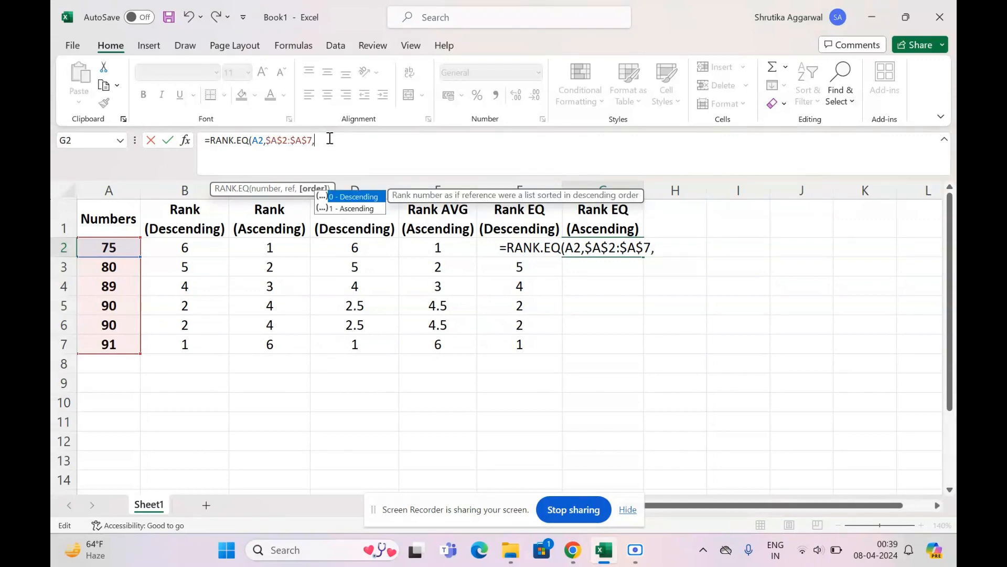
type("1)")
key("Return")
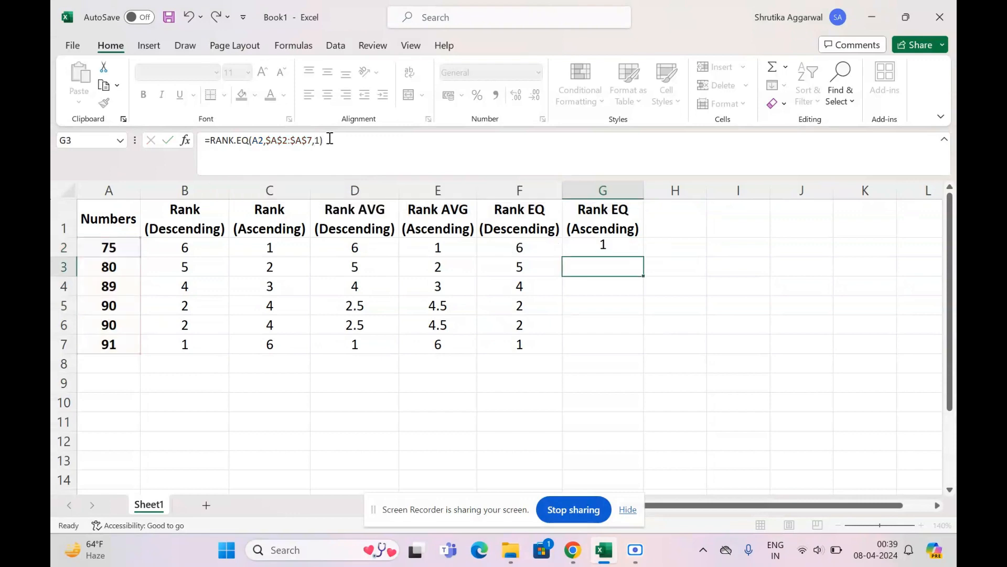
left_click(613, 243)
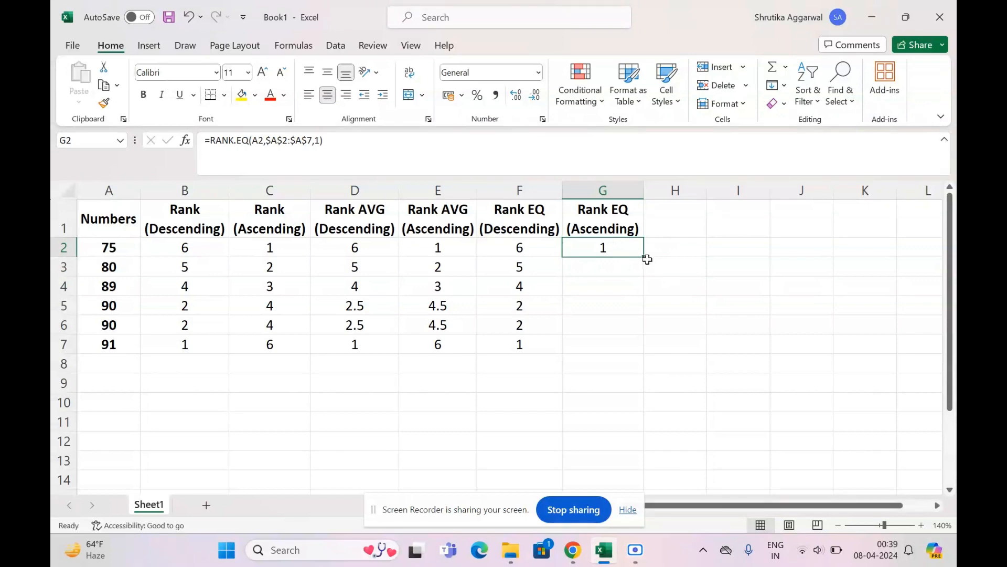
- Fill the RANK.EQ formula from G2 down through G7 and compare the results with the ascending RANK values in C2:C7
left_click_drag(643, 257, 647, 355)
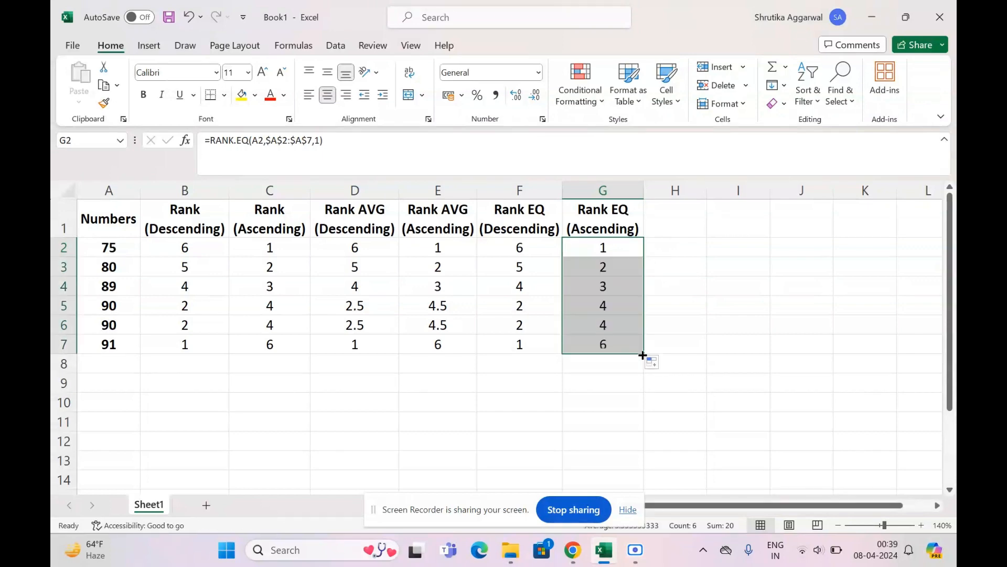
left_click(679, 295)
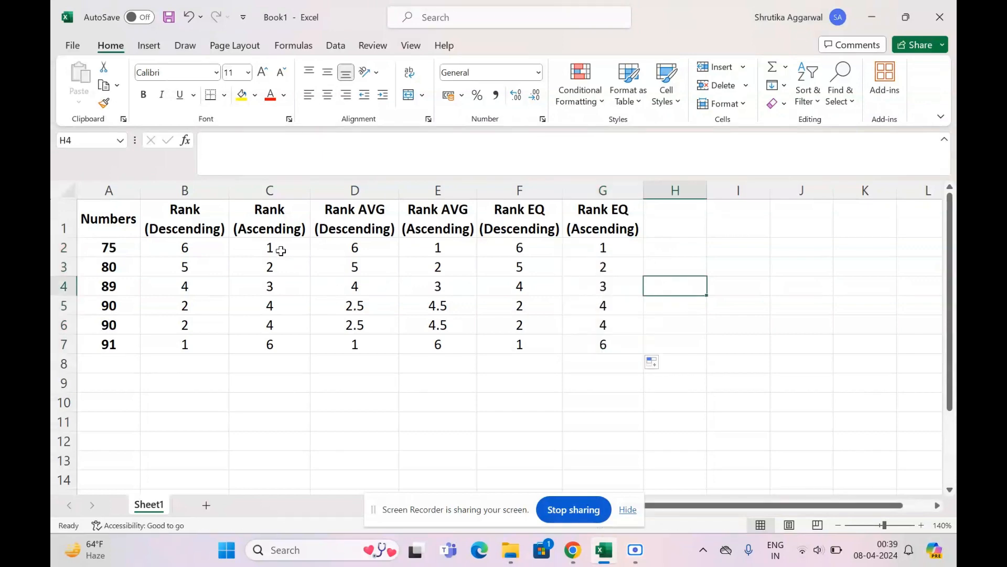
left_click_drag(273, 248, 271, 345)
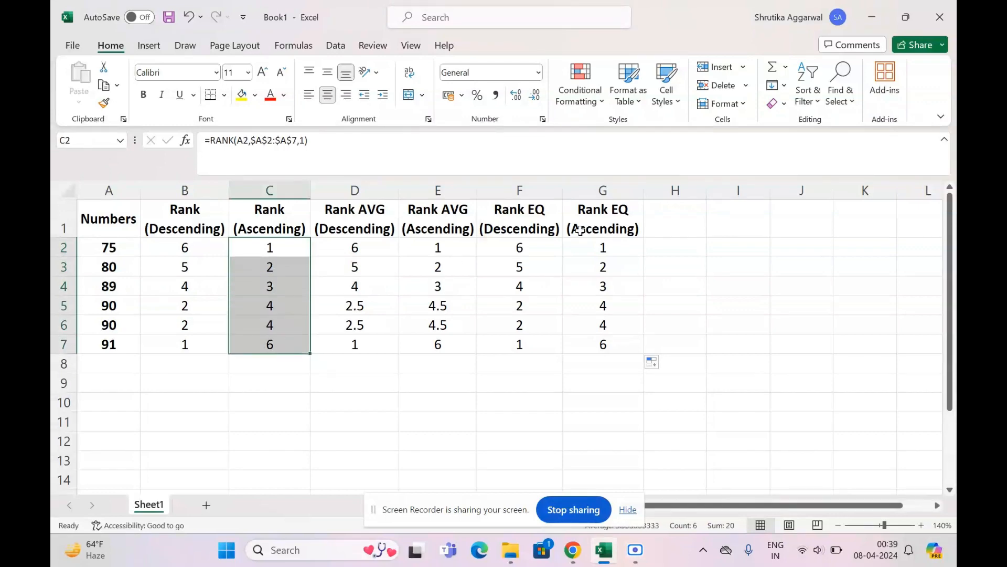
left_click_drag(621, 249, 626, 340)
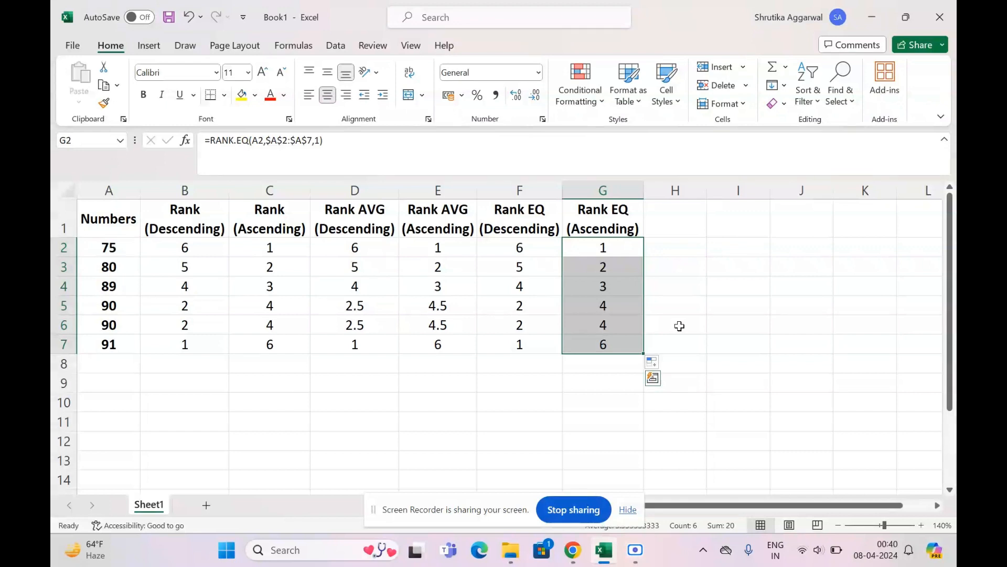
- Review the ascending RANK.EQ result in G5 against the numbers in A2 and A7 and the tied numbers in A5:A6
left_click(602, 304)
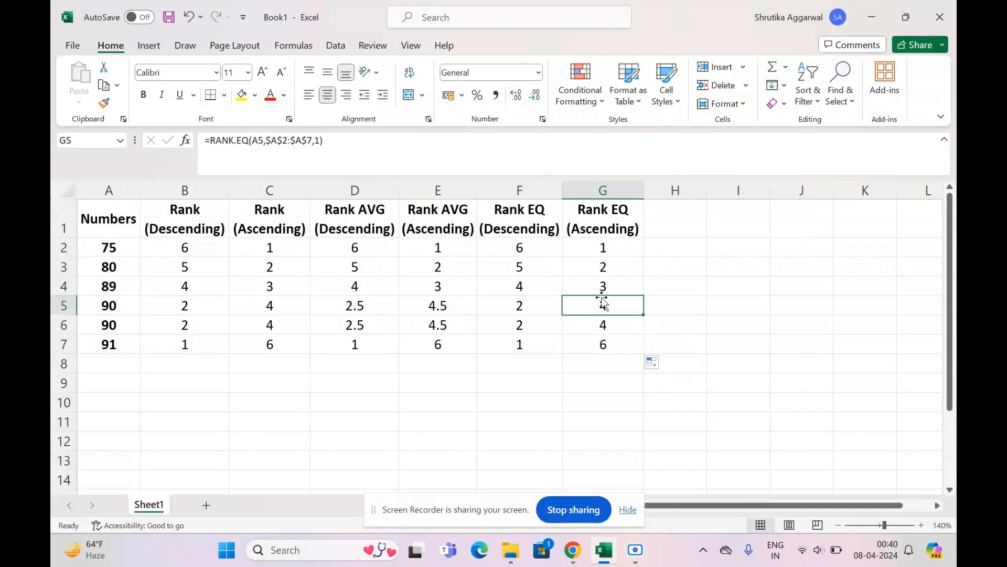
left_click(109, 344)
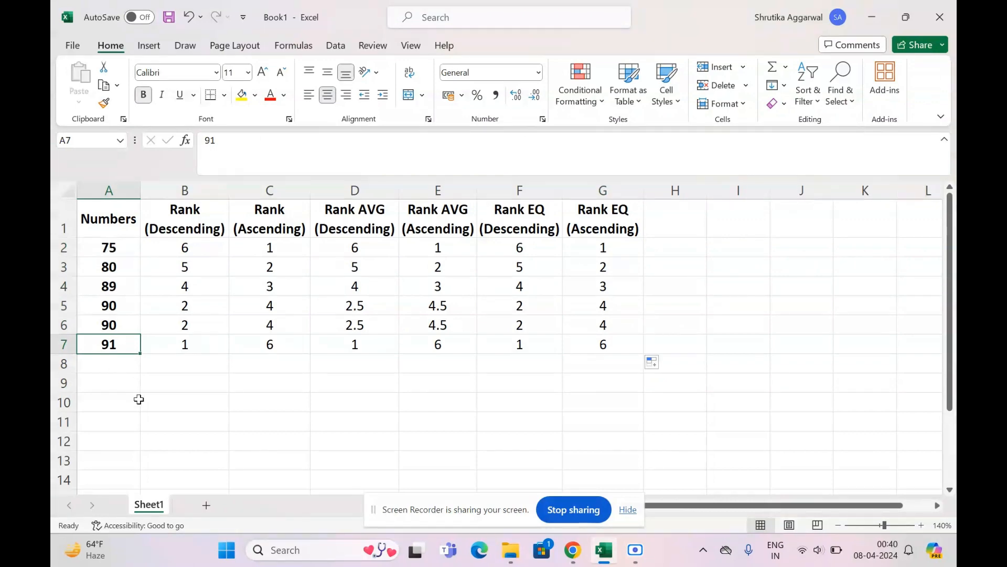
left_click(103, 248)
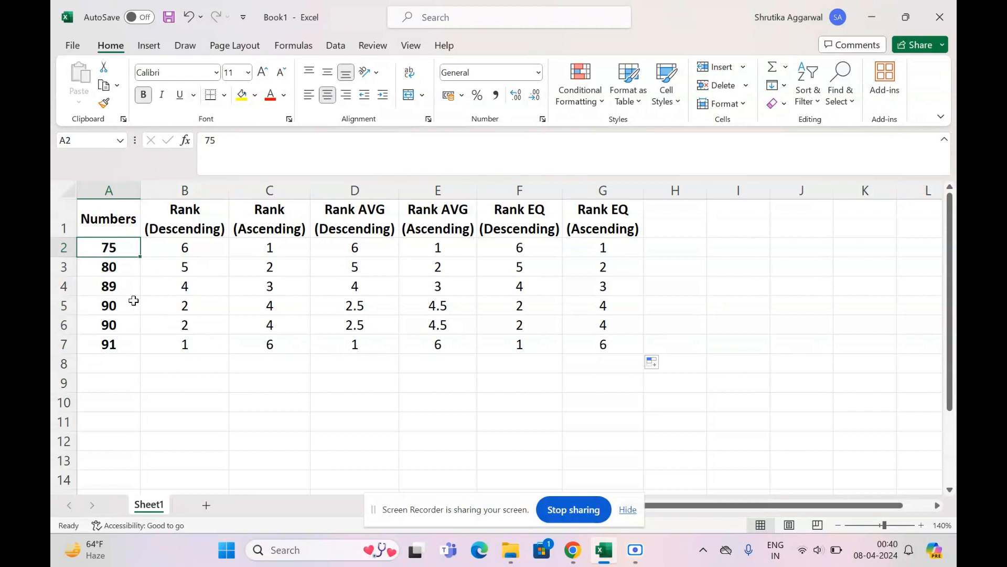
left_click_drag(134, 300, 138, 324)
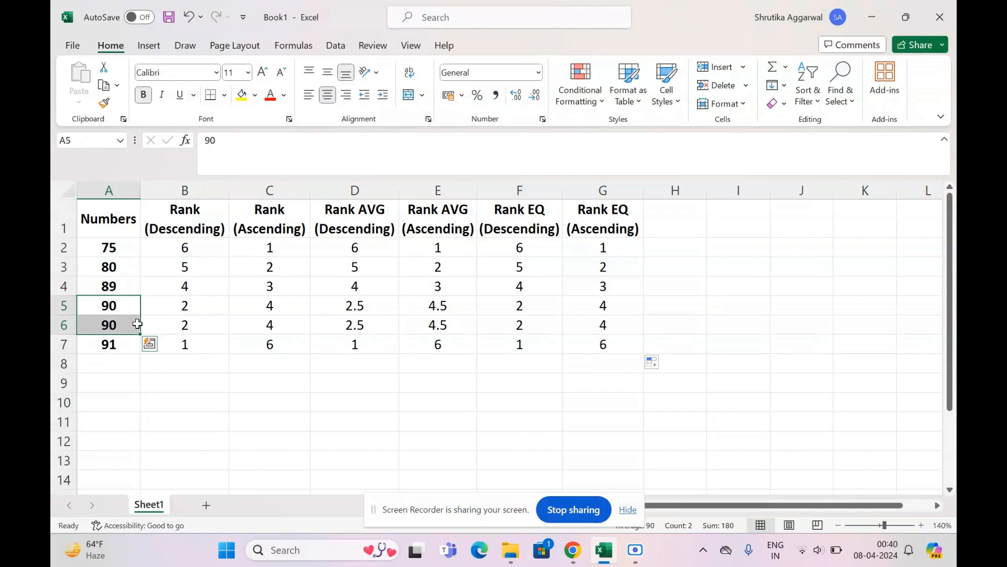
left_click(137, 324)
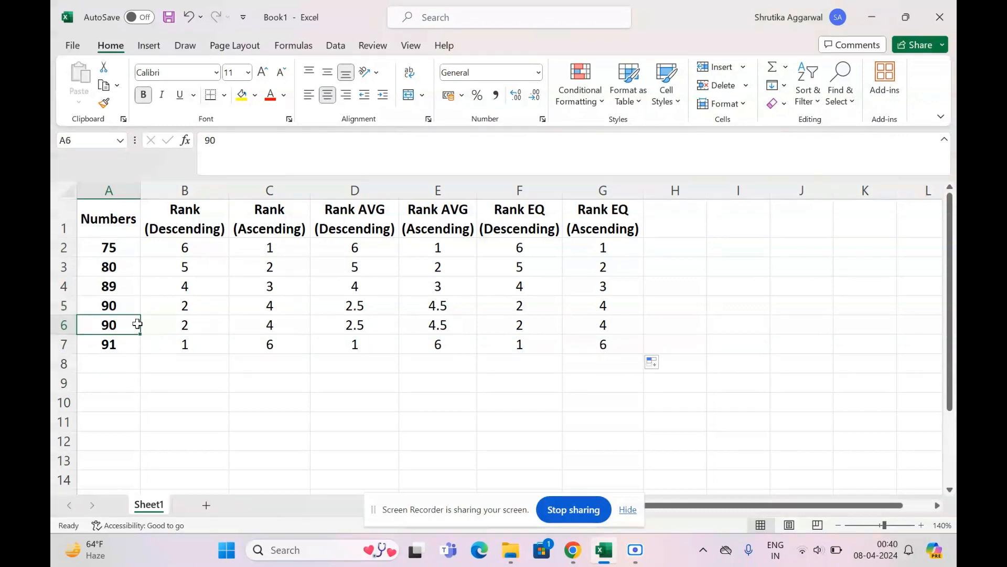
left_click(126, 386)
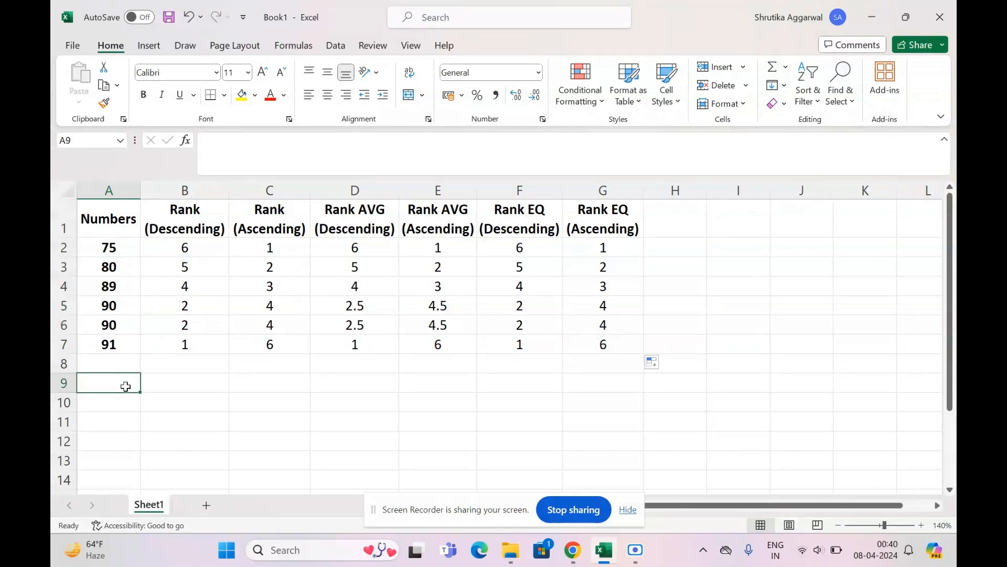